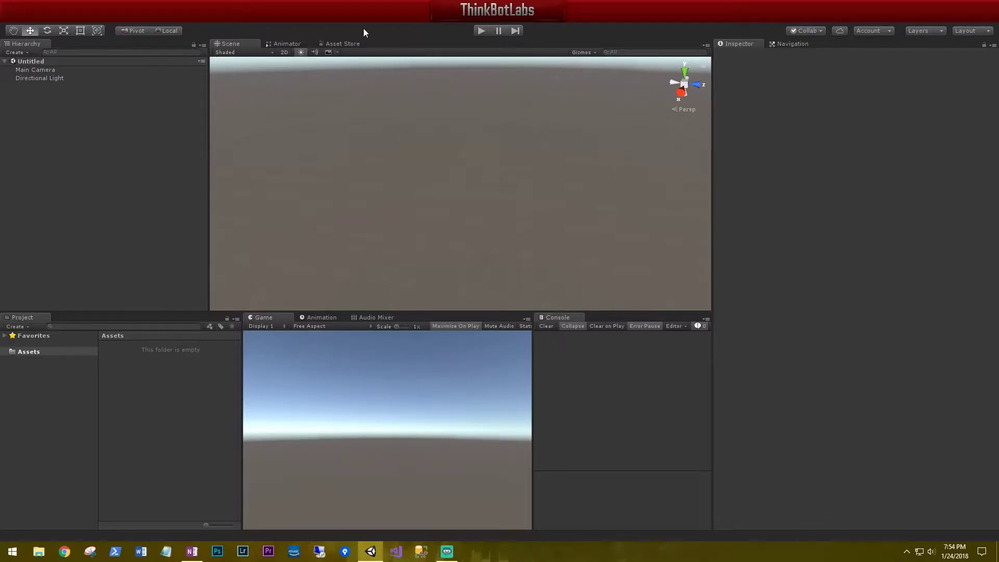
Search the Asset Store for 'warzone' and open the free WarZone Environment pack page.
click(338, 43)
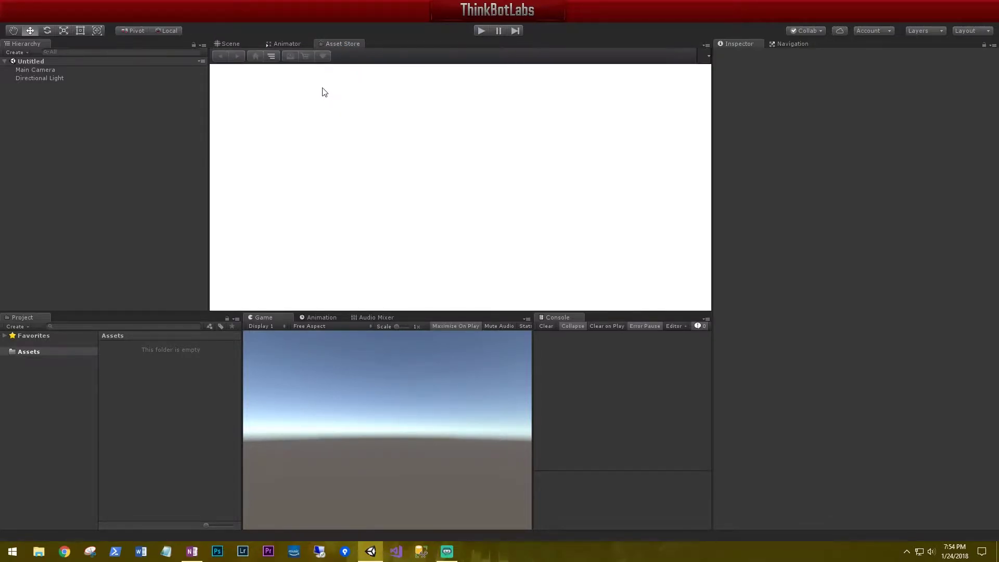
click(301, 74)
text(warzone)
key(Return)
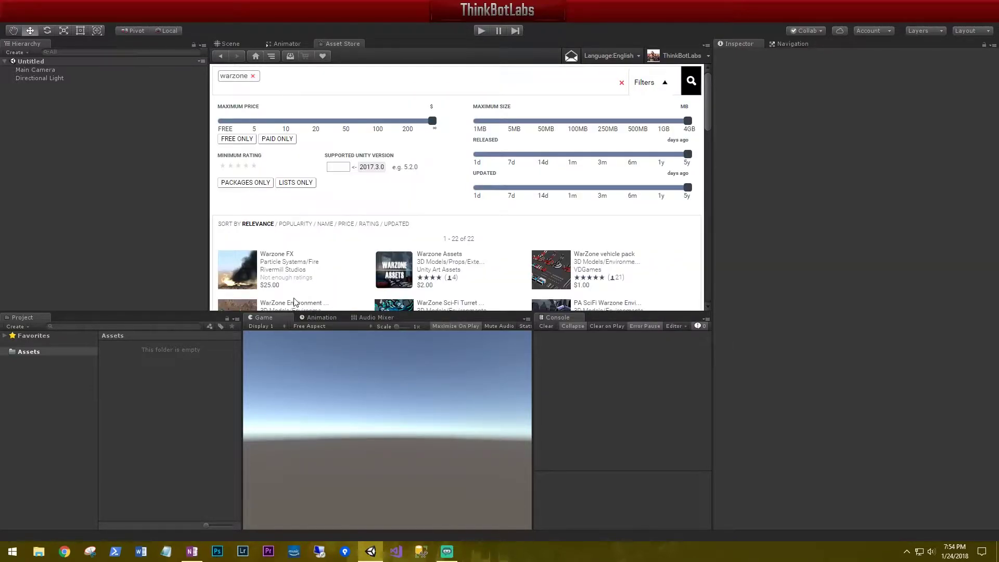
click(292, 254)
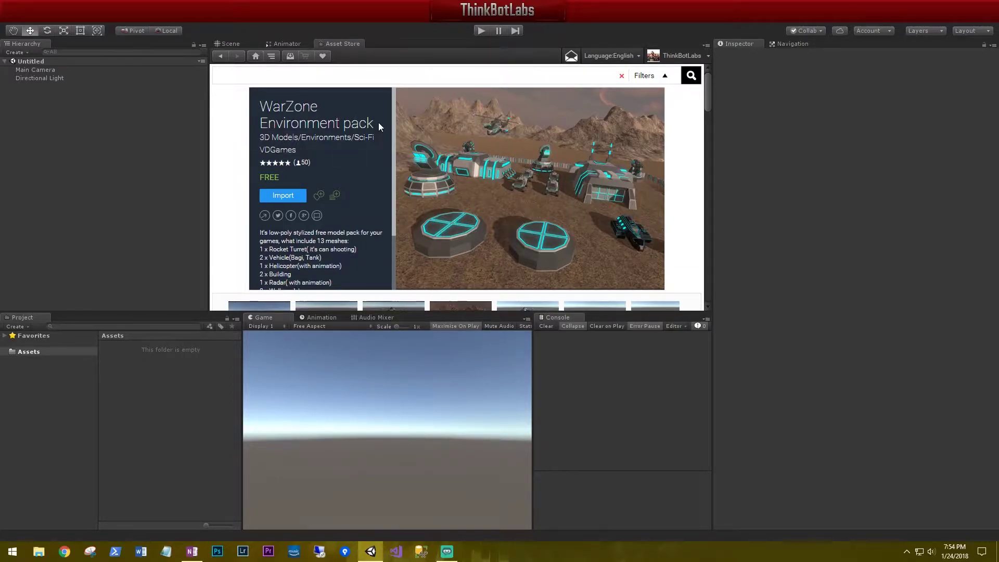
scroll(363, 170, down, 1)
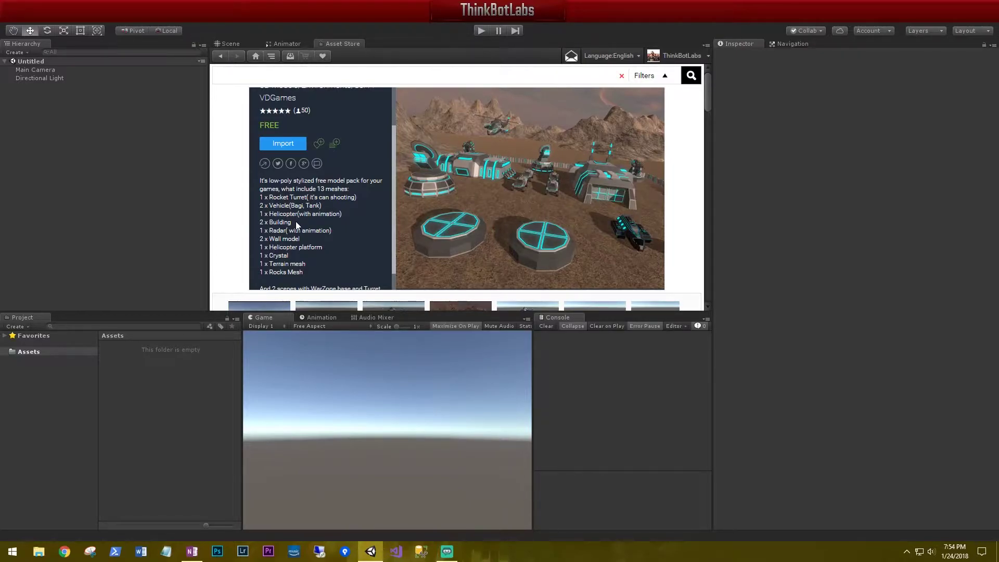
Import all files of the WarZone Environment pack into the project.
click(276, 144)
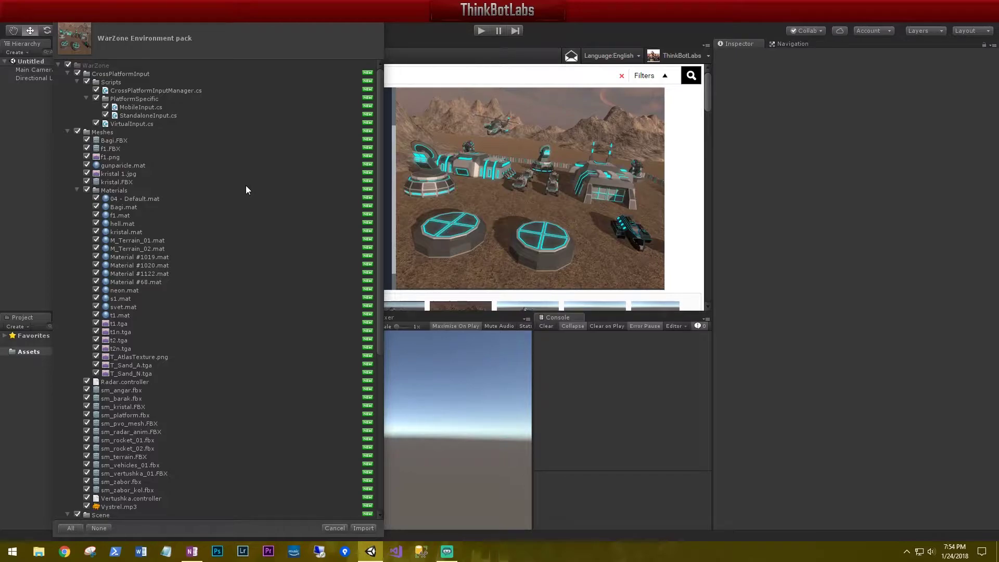
click(373, 531)
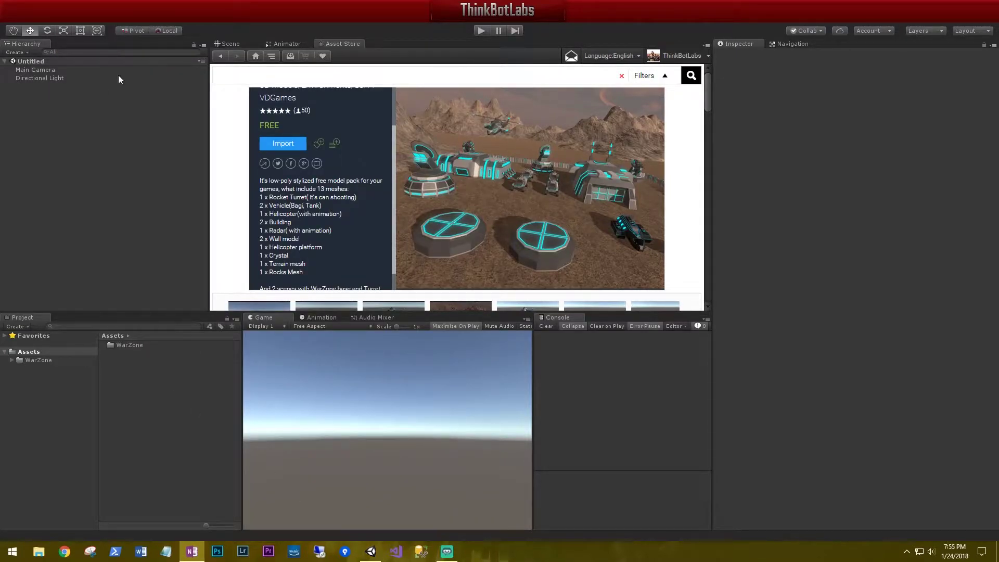
Open the PrewScene demo scene from Assets/WarZone/Scene.
click(226, 43)
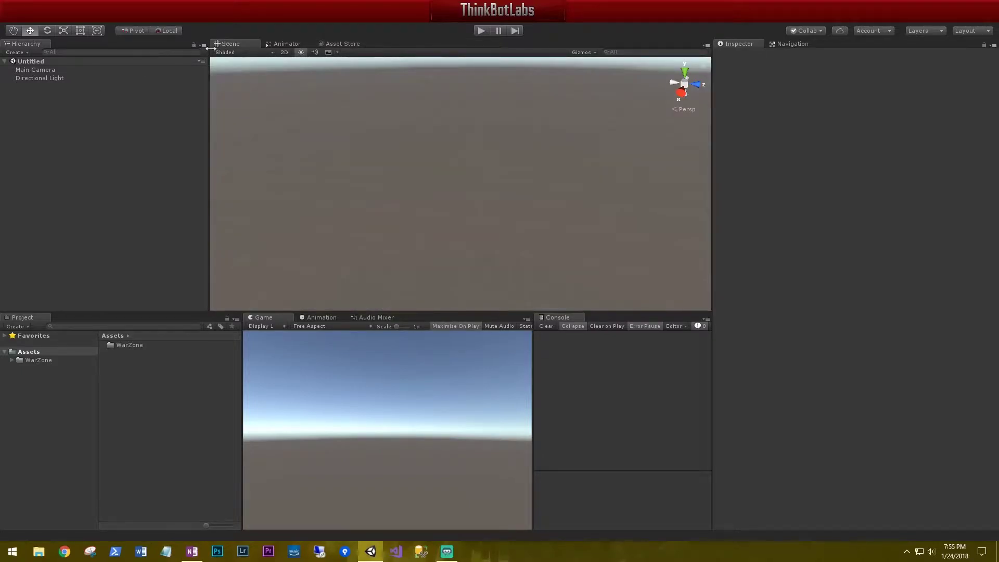
click(32, 361)
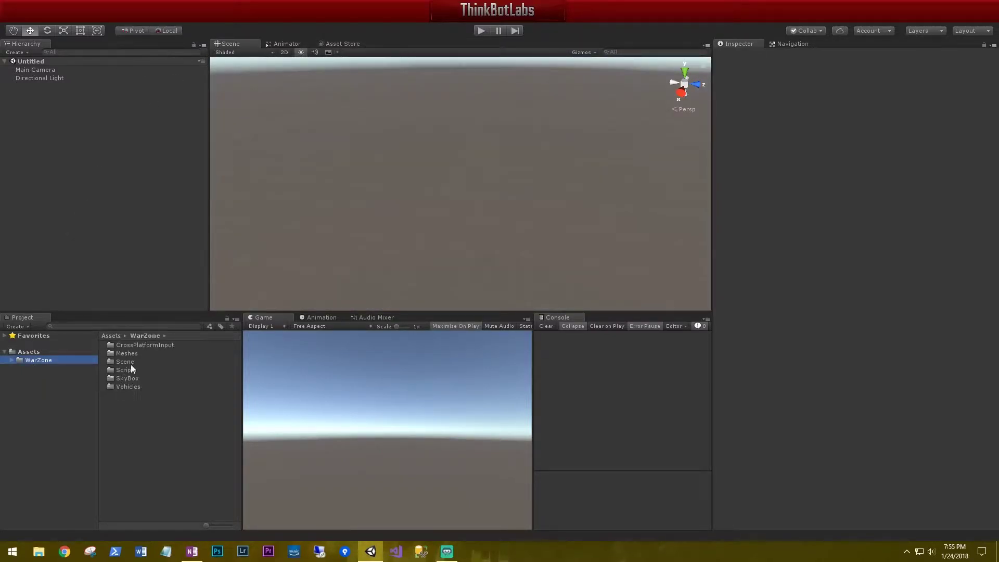
click(138, 361)
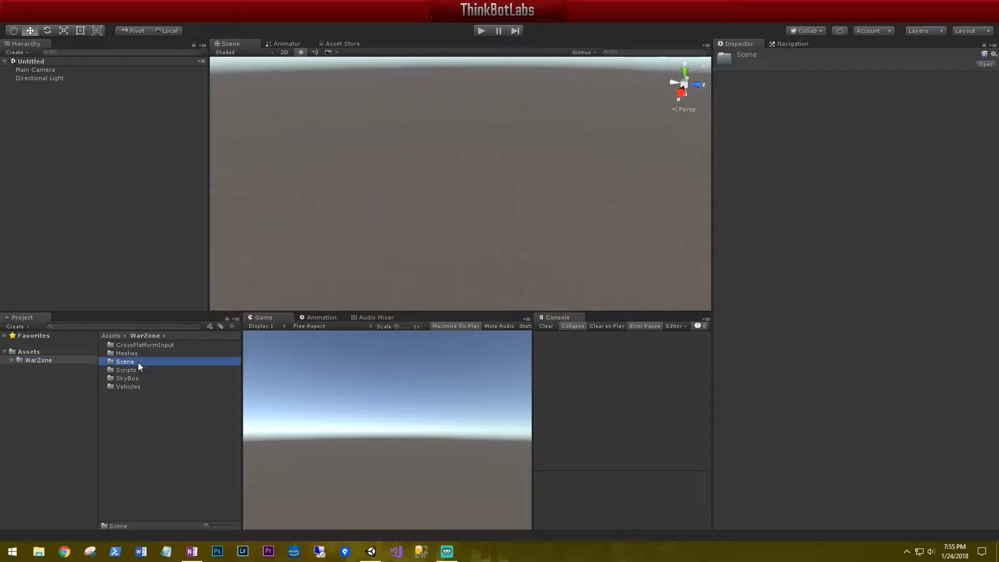
double_click(138, 362)
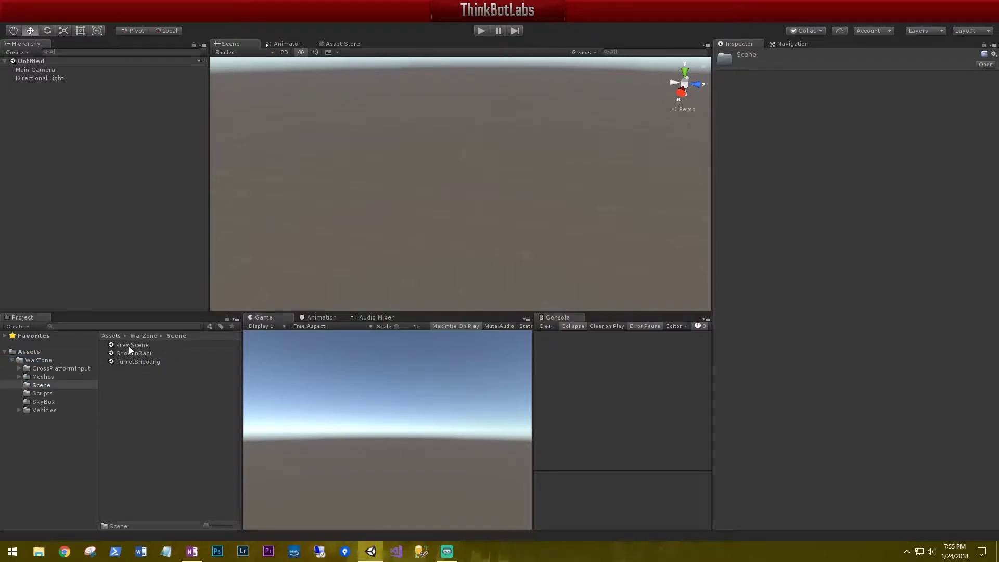
double_click(123, 345)
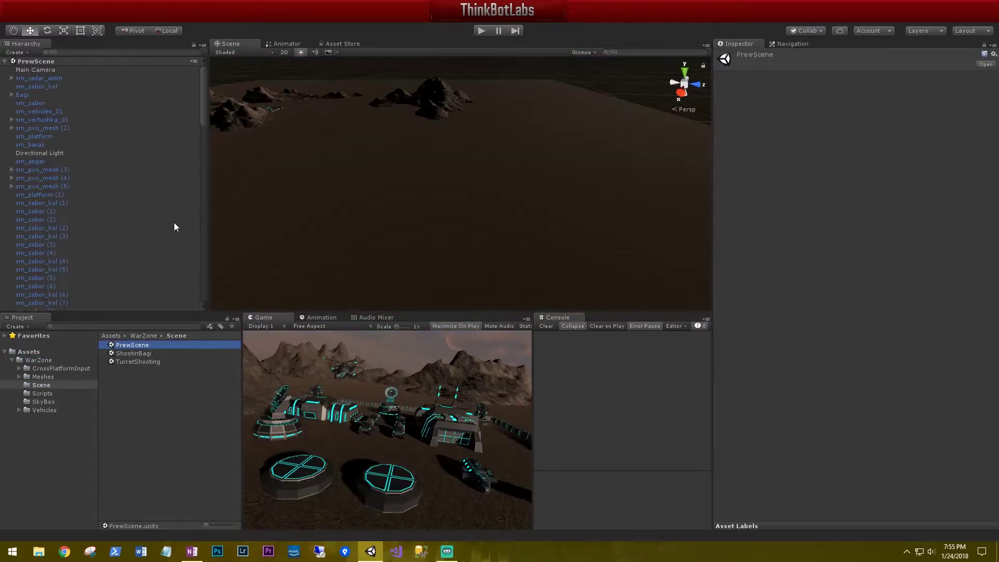
Orbit the Scene view to look over the desert base and surrounding mountains.
right_drag(423, 239, 30, 207)
click(39, 153)
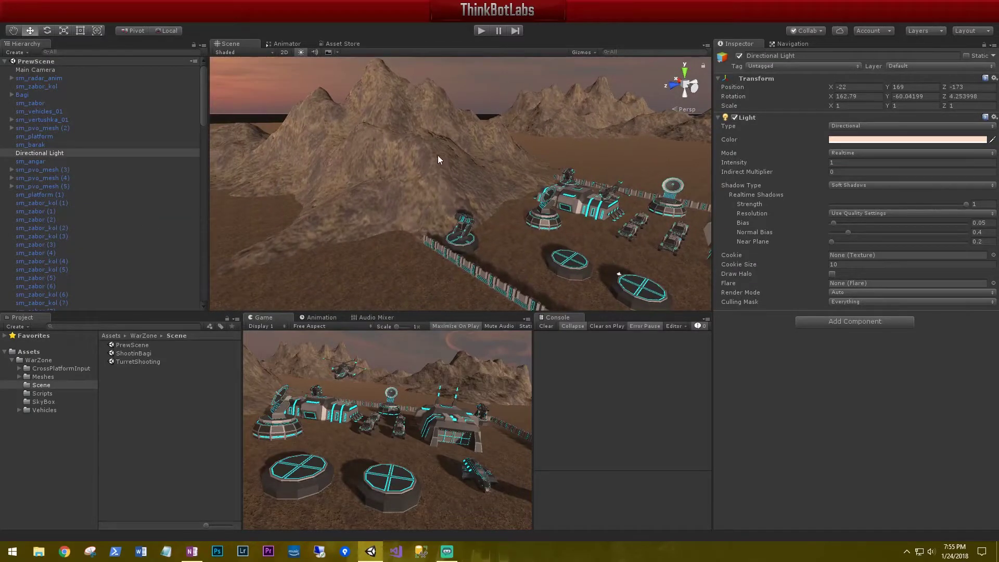
right_drag(438, 156, 354, 188)
right_drag(381, 233, 363, 198)
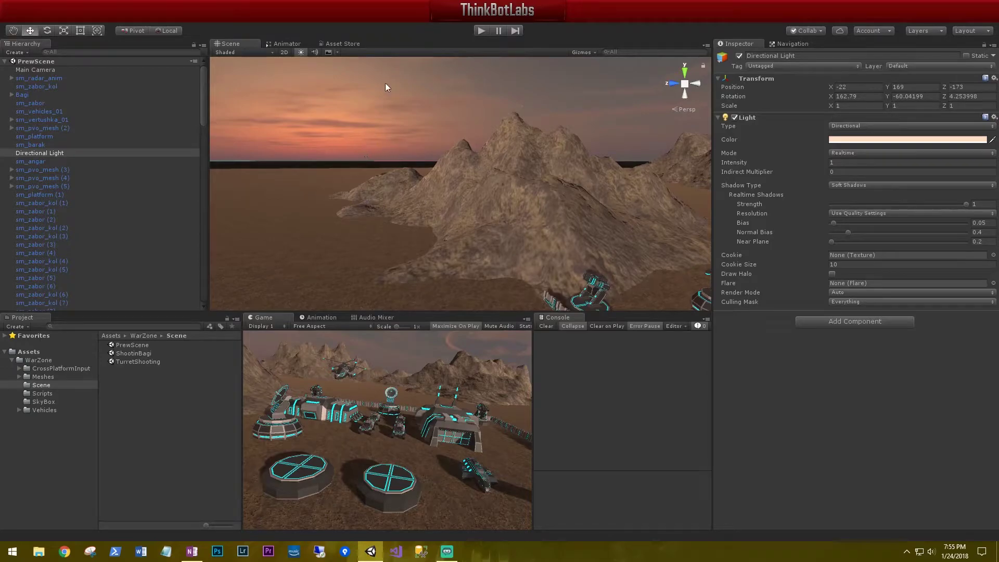
right_drag(338, 137, 411, 177)
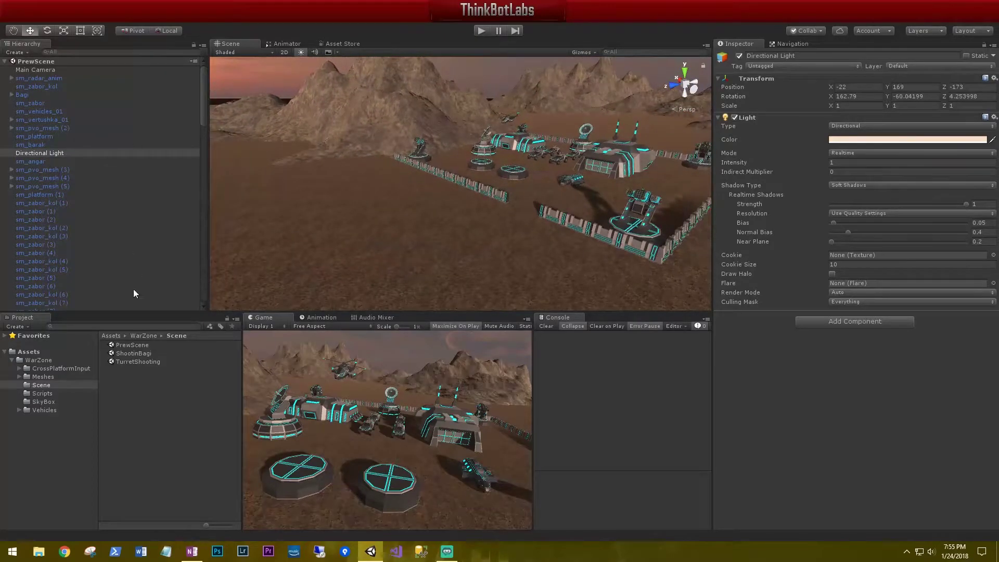
Create a new folder named Scenes in the Assets root.
click(11, 360)
click(26, 352)
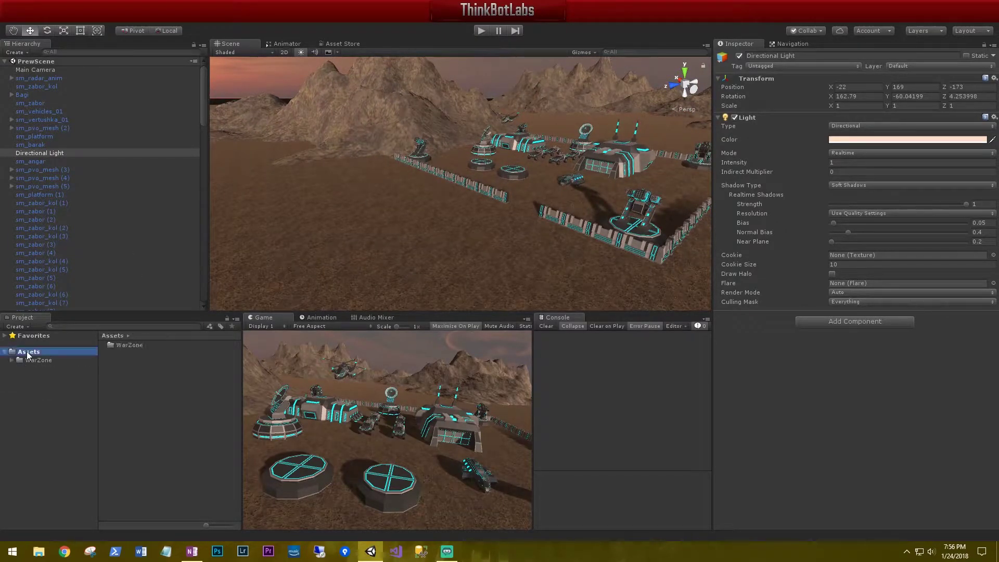
right_click(26, 352)
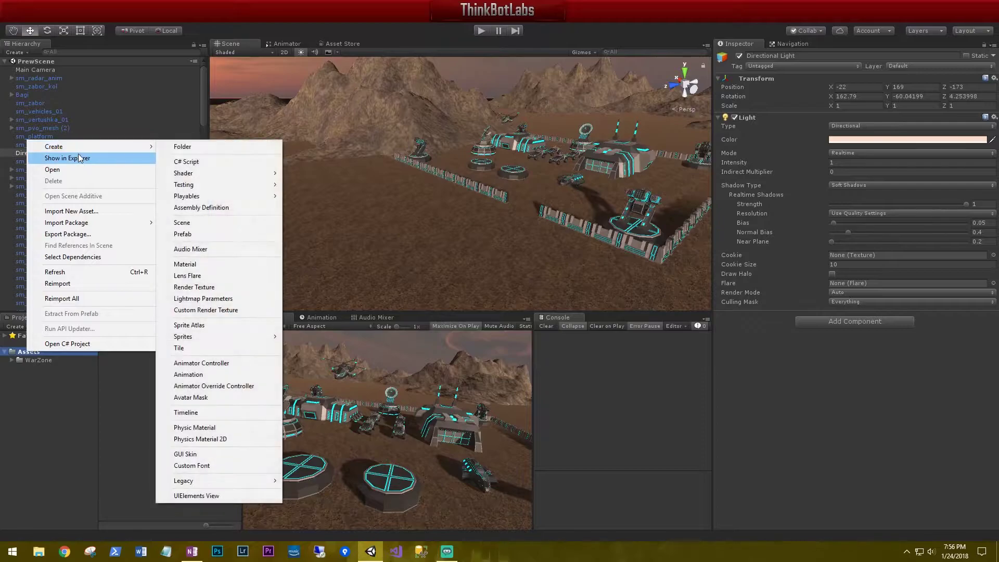
mouse_move(142, 146)
click(186, 148)
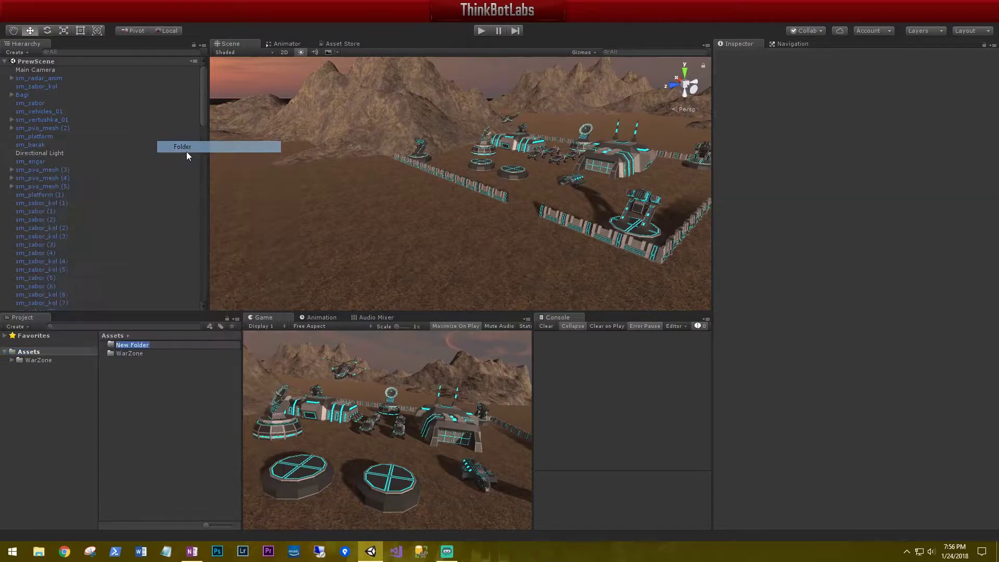
text(Scenes)
key(Return)
Start a new empty scene and save it as main in the Scenes folder.
click(13, 24)
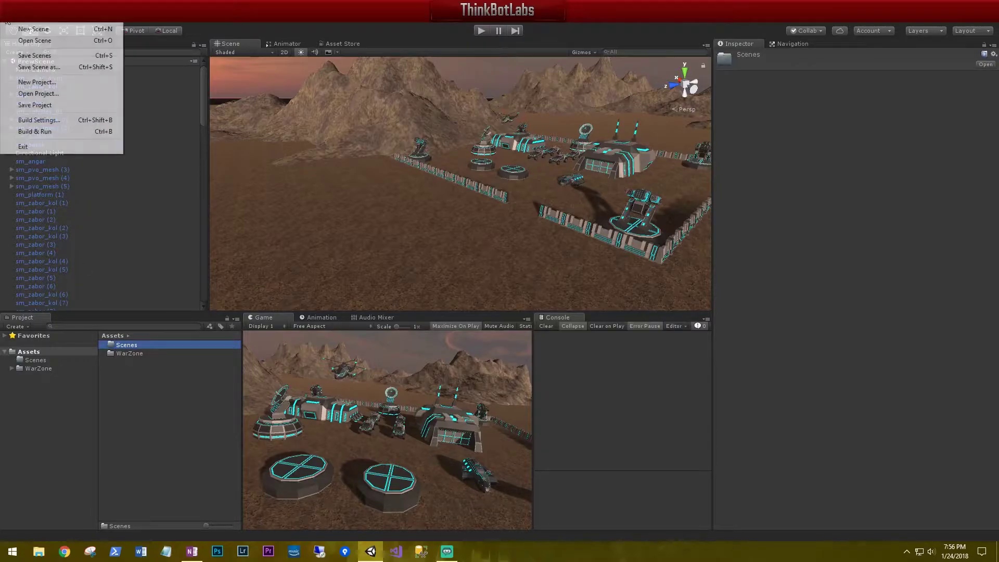
click(33, 29)
click(13, 23)
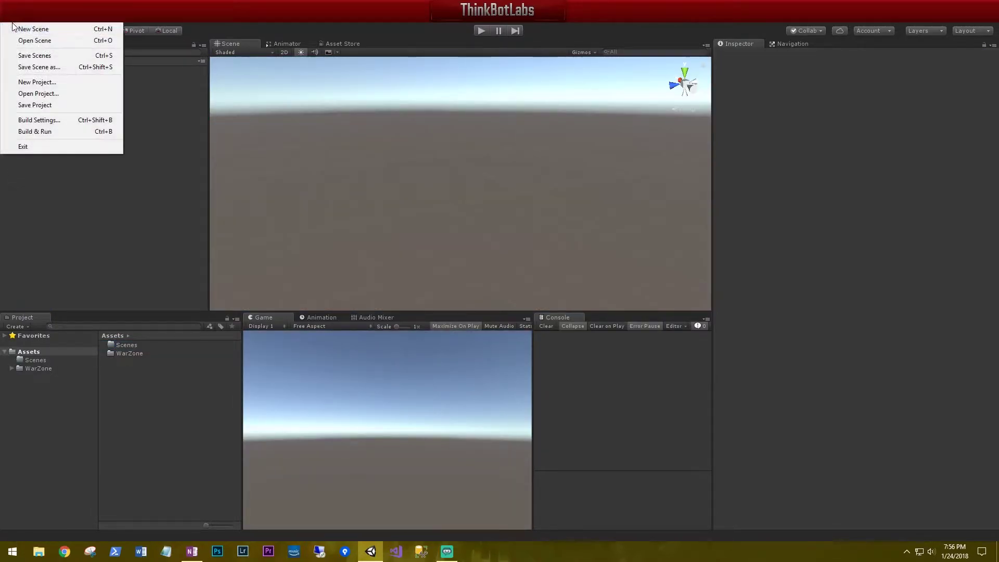
click(24, 56)
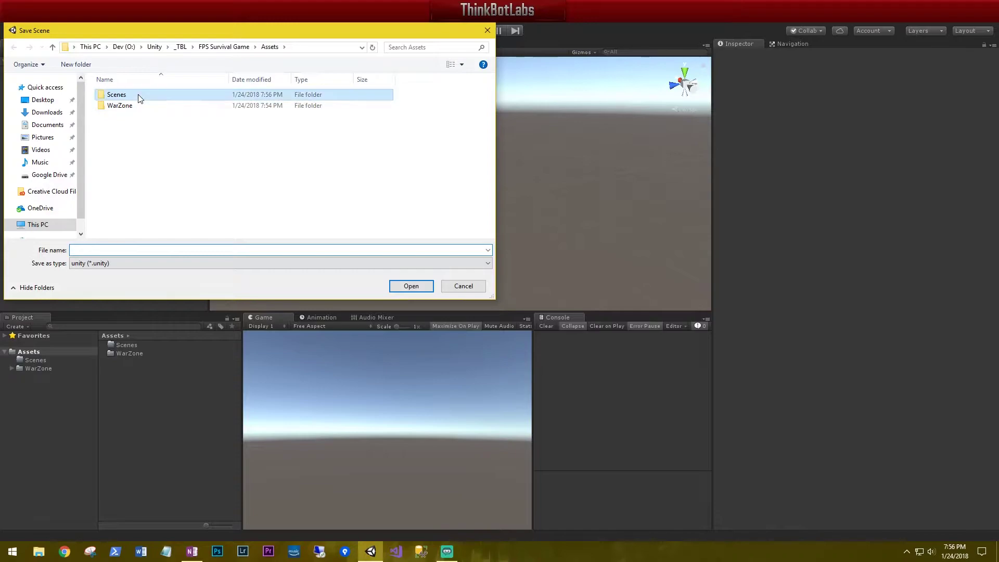
double_click(138, 95)
text(main)
key(Return)
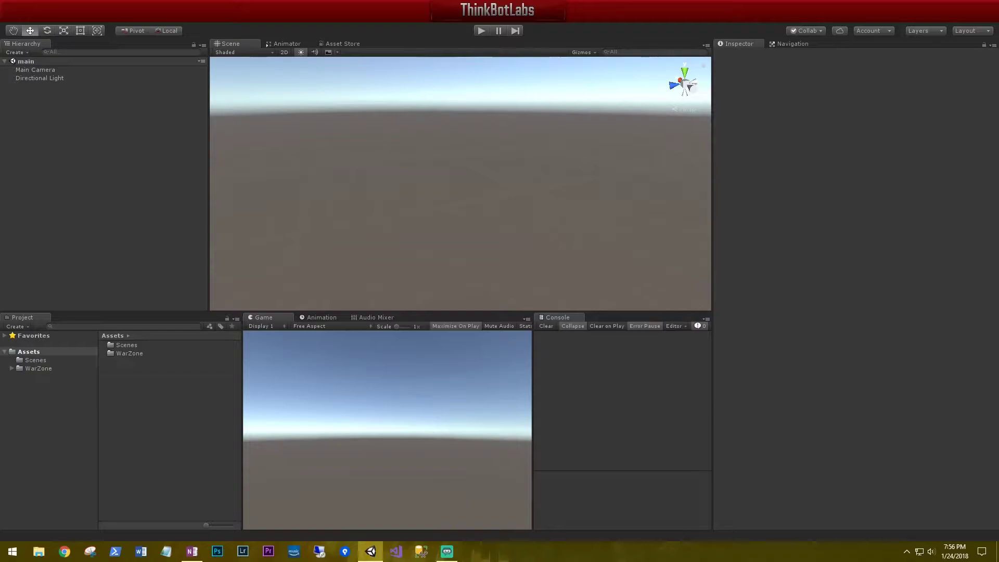
Add an empty GameObject named Environment and reset its transform to 0, 0, 0.
right_click(76, 171)
click(113, 255)
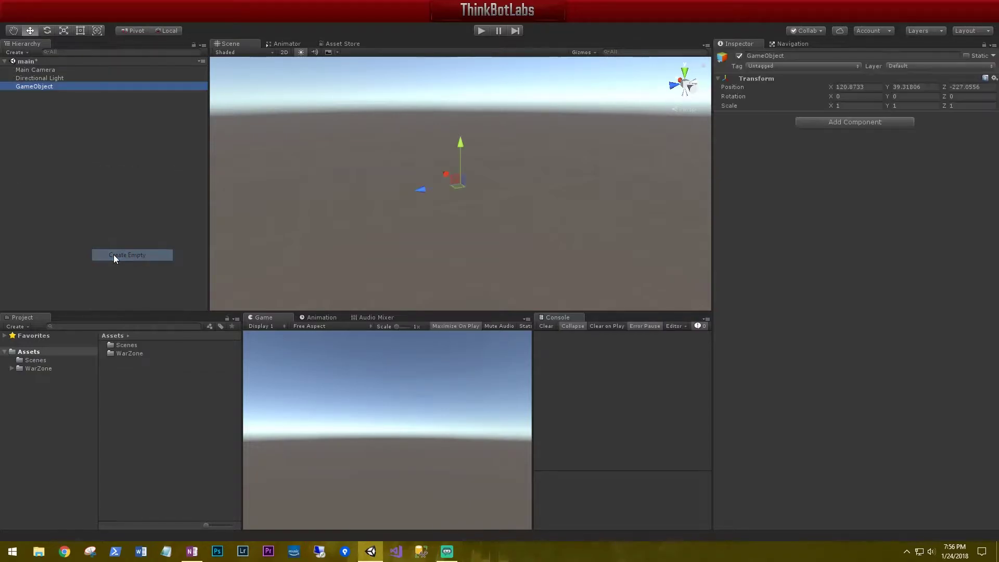
text(Env)
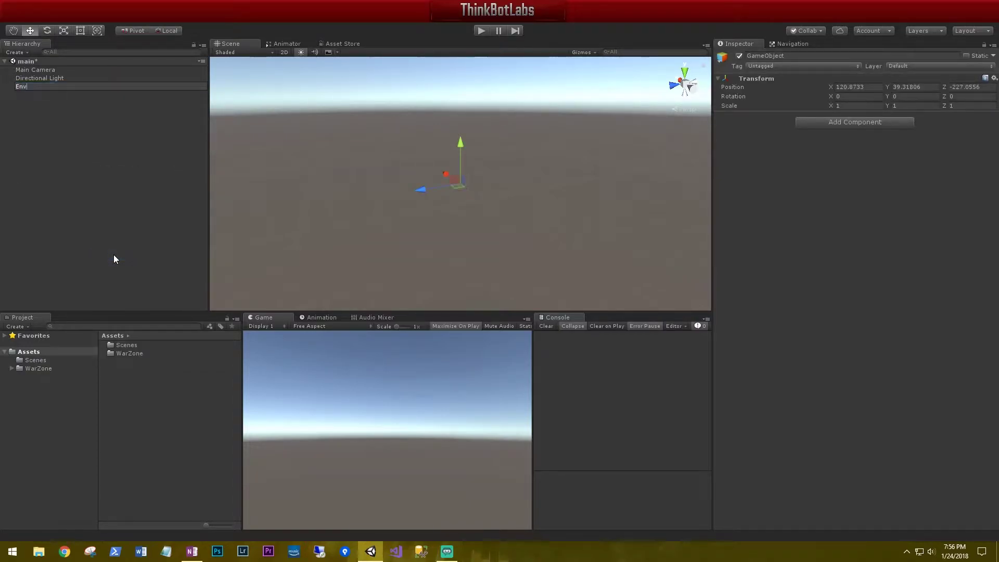
text(ironment)
key(Return)
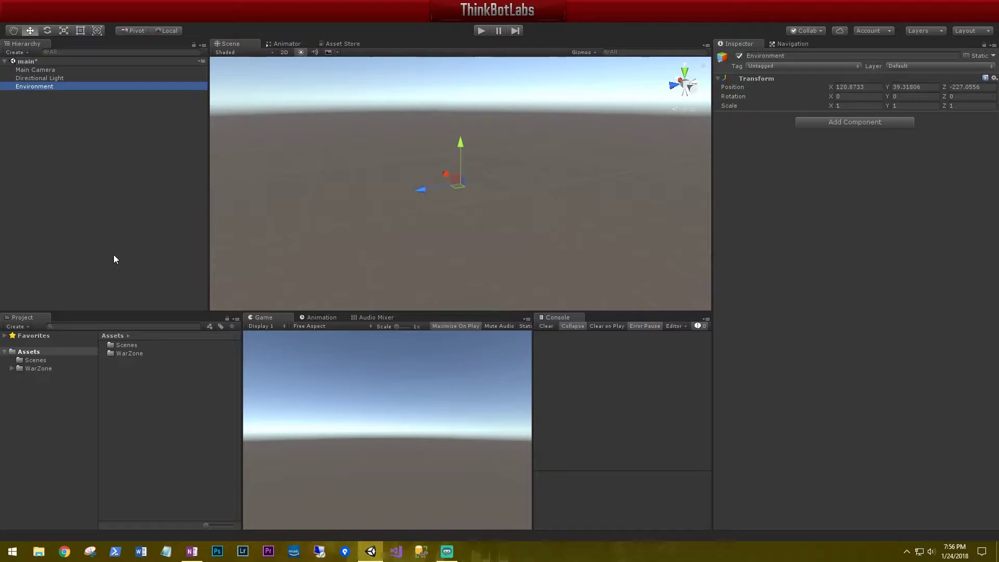
click(994, 78)
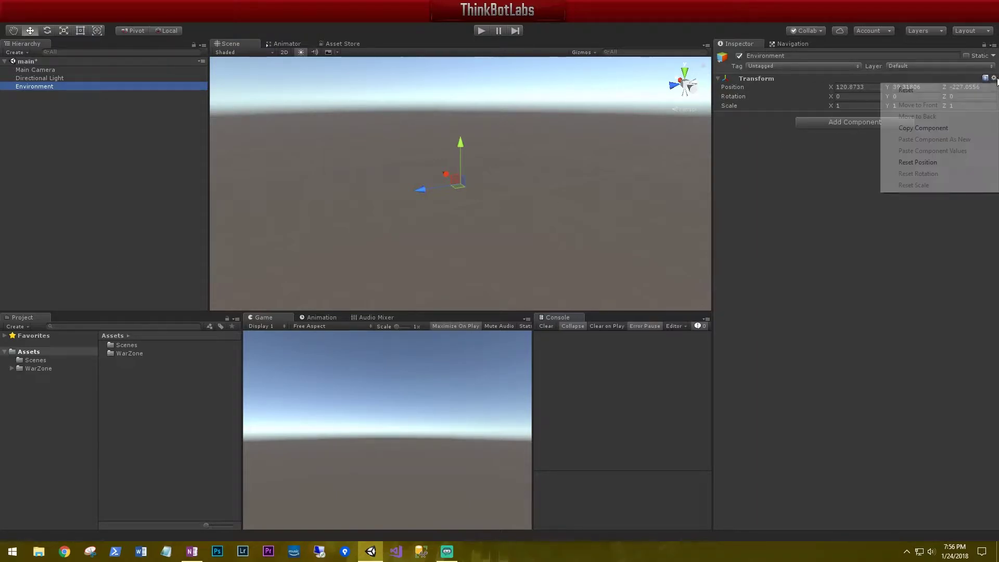
click(963, 90)
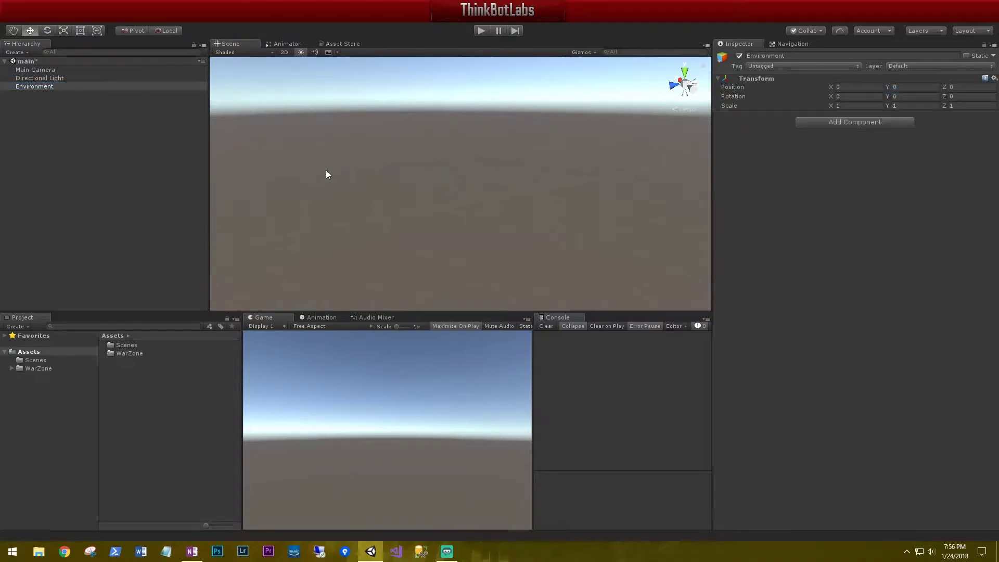
Add a Terrain as a child of Environment and expand its Terrain component tools.
key(f)
right_click(29, 90)
mouse_move(101, 187)
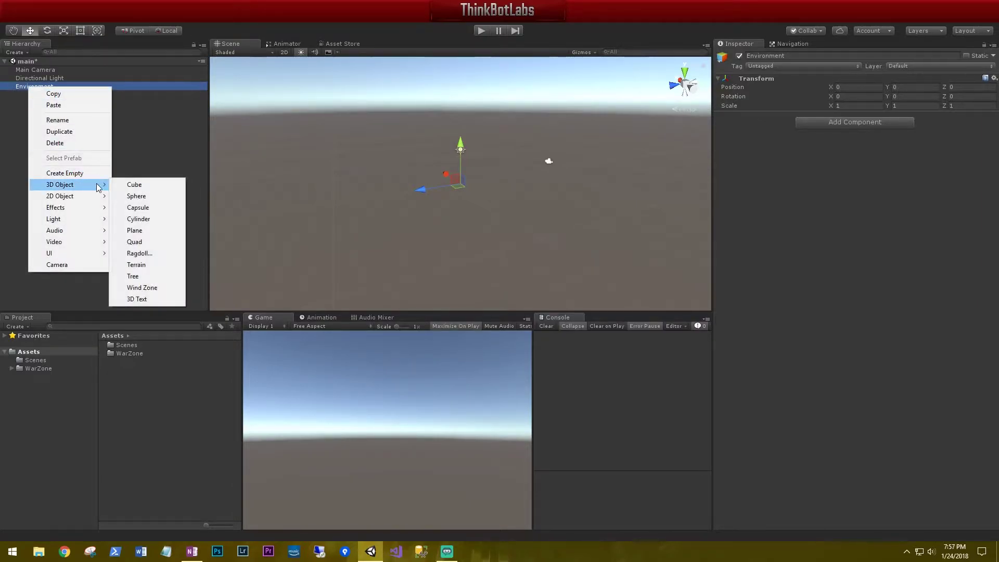
click(147, 265)
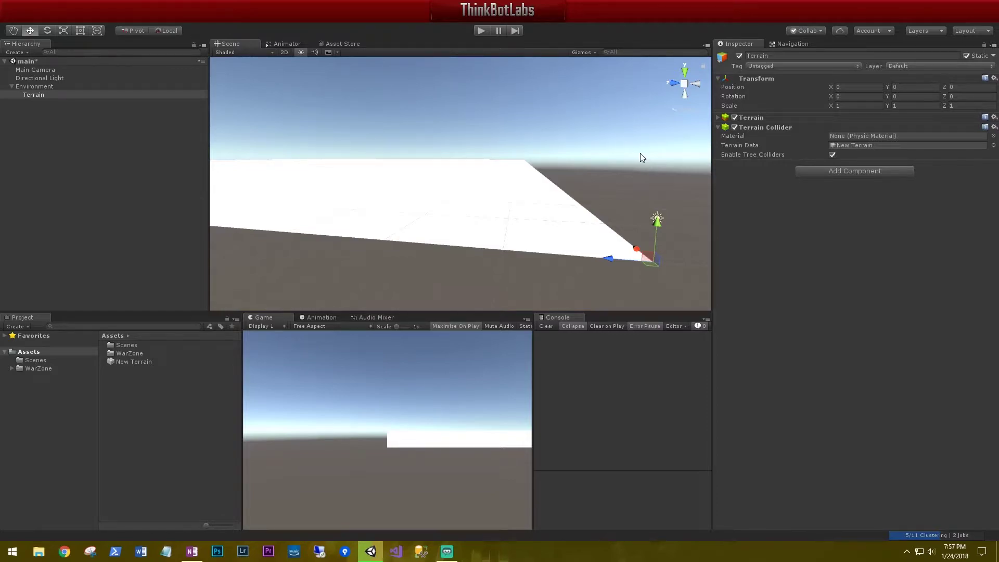
click(718, 117)
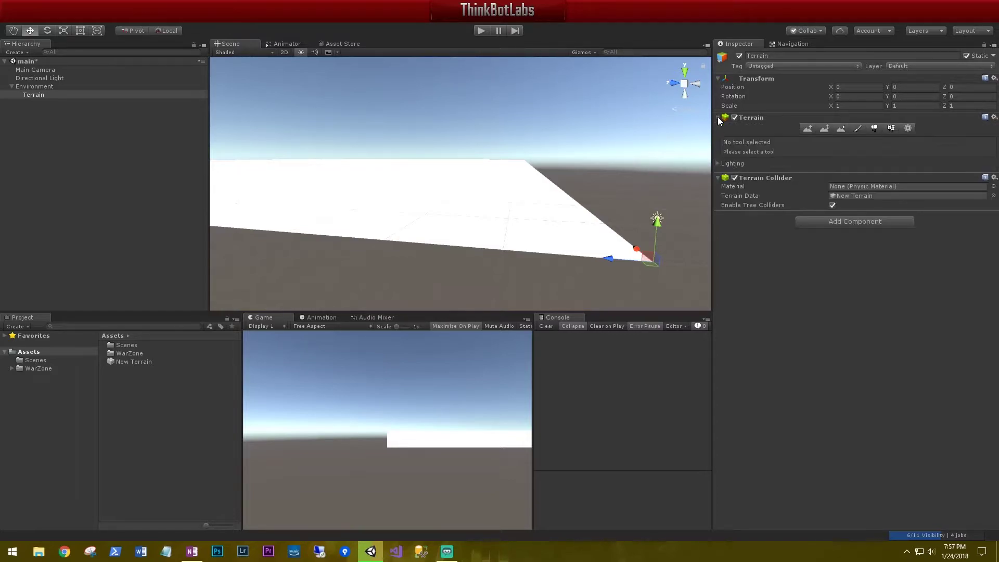
Set Terrain Width and Terrain Length to 2000 in Terrain Settings, leaving height at 600.
click(908, 128)
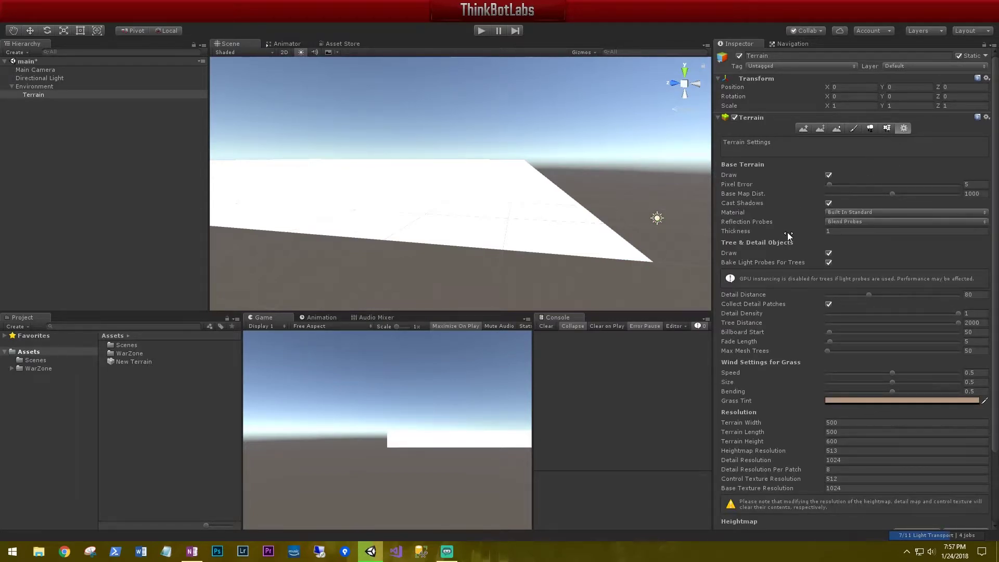
scroll(875, 357, down, 3)
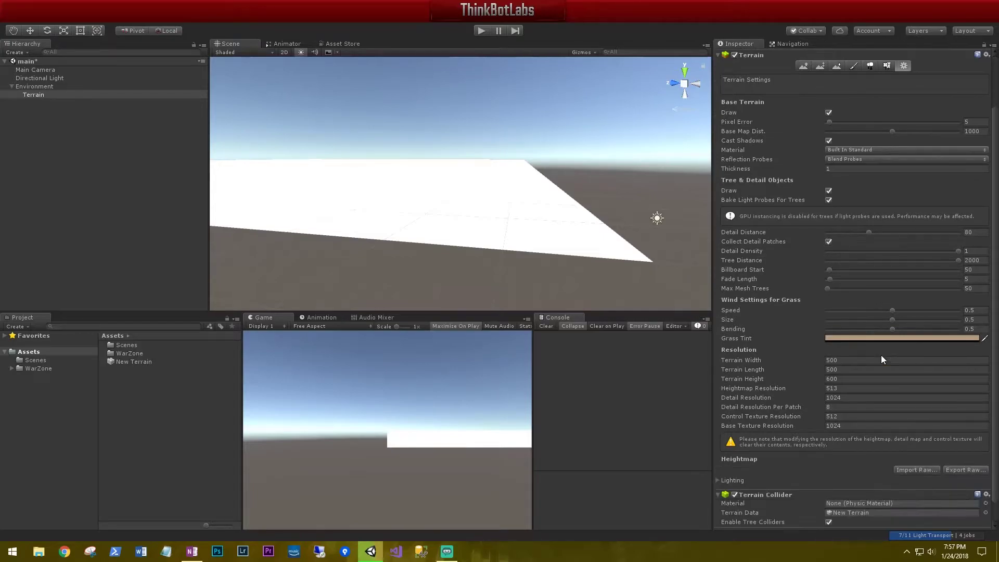
scroll(879, 357, down, 1)
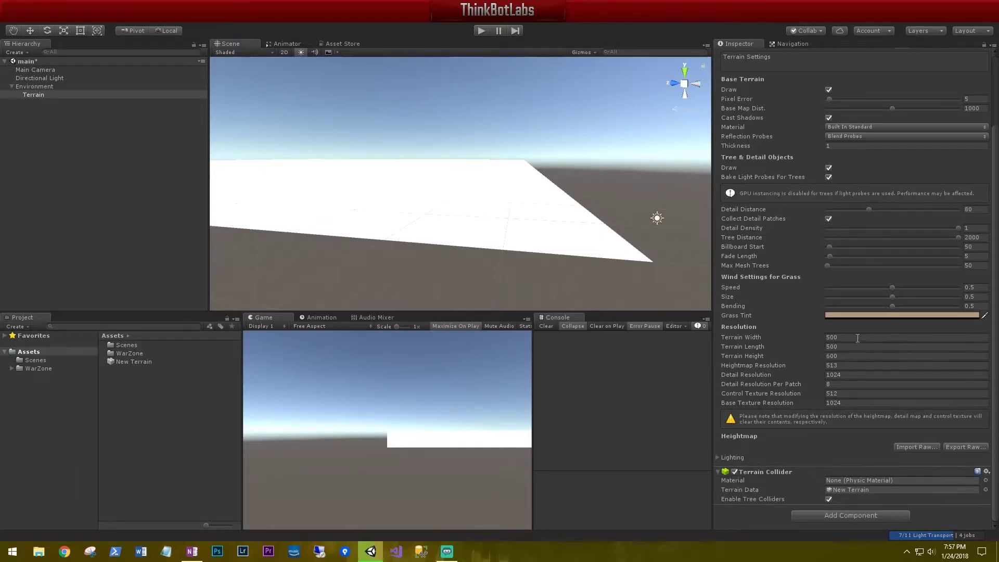
click(857, 338)
click(857, 347)
key(Tab)
alt+drag(655, 255, 591, 255)
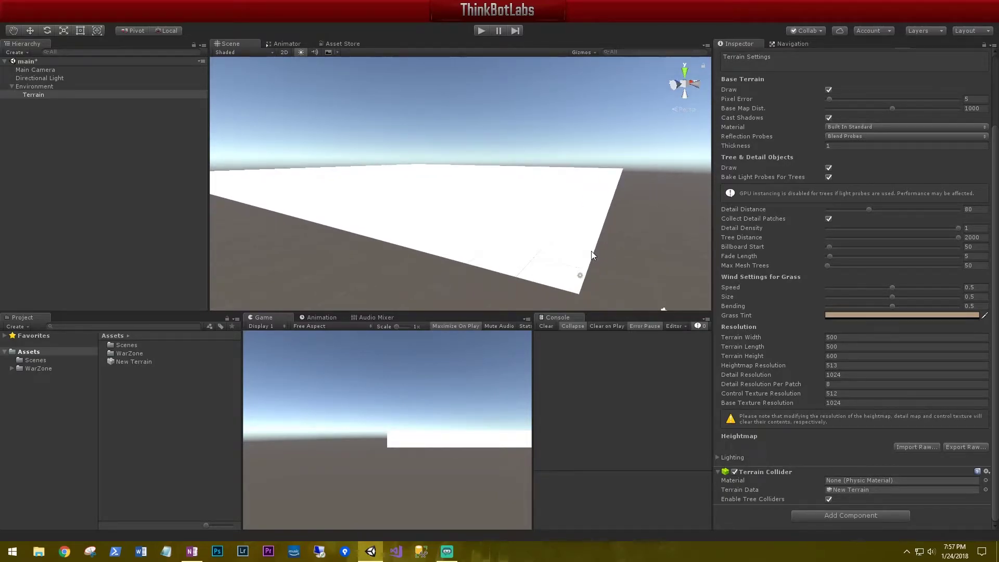
click(854, 337)
text(2000)
key(Tab)
text(2000)
key(Return)
scroll(844, 311, up, 3)
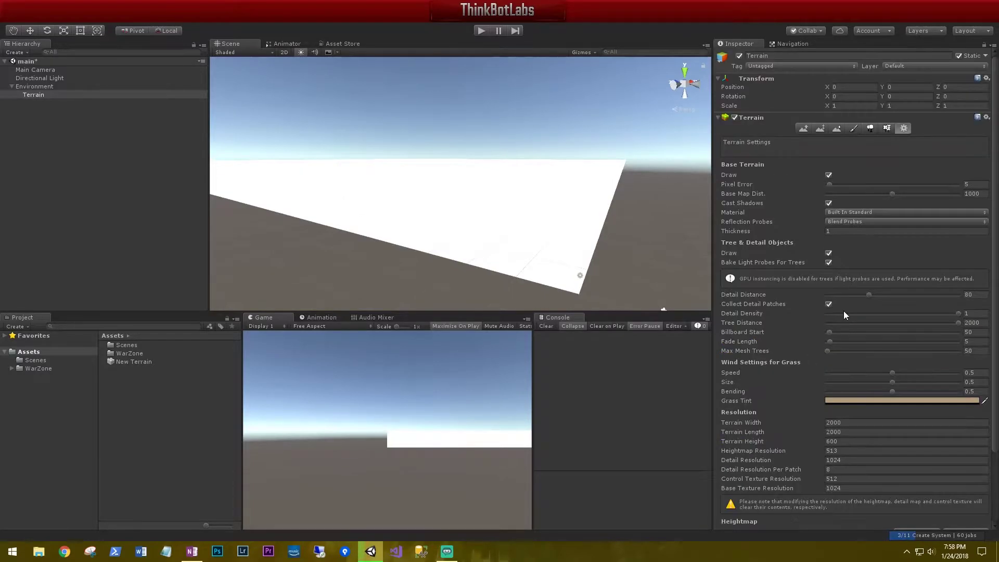
Look over the Paint Details, Trees, Texture, Smooth and Raise/Lower tools, ending on Paint Height.
click(886, 129)
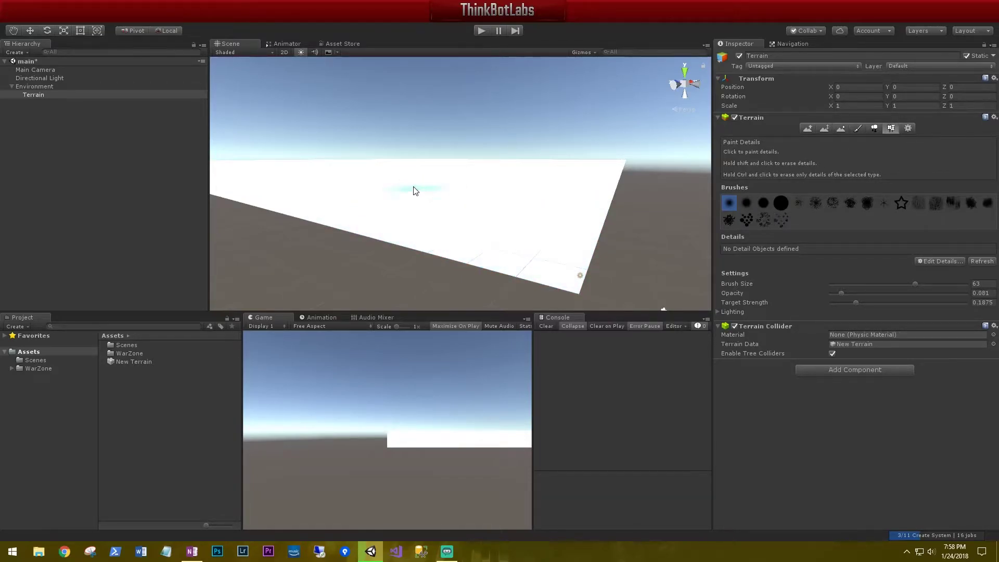
key(F5)
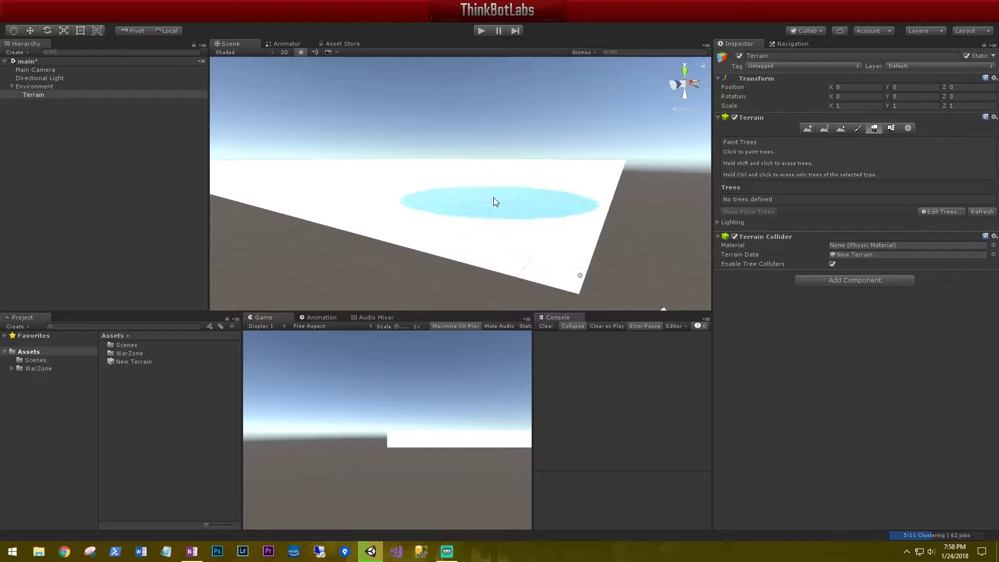
click(857, 128)
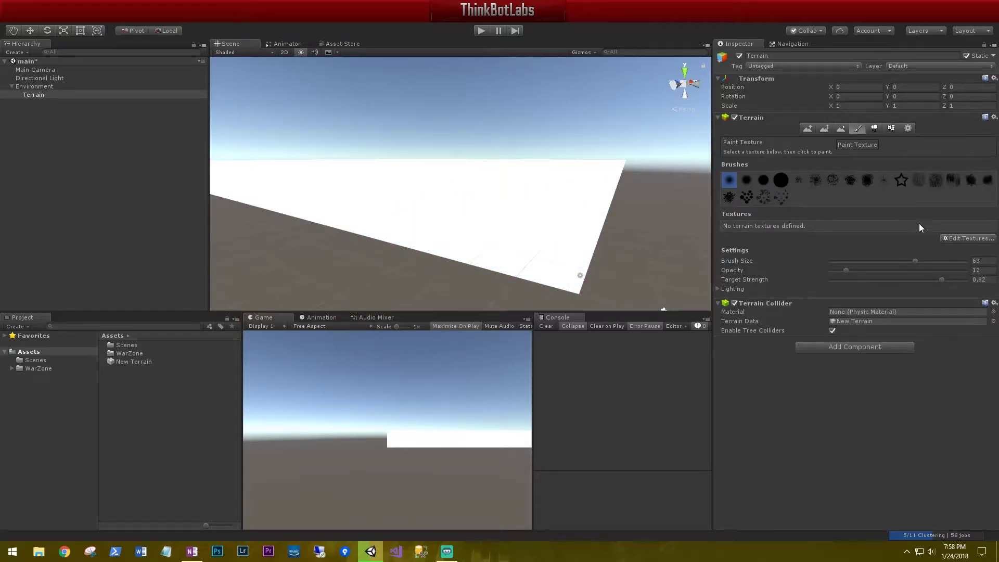
click(958, 239)
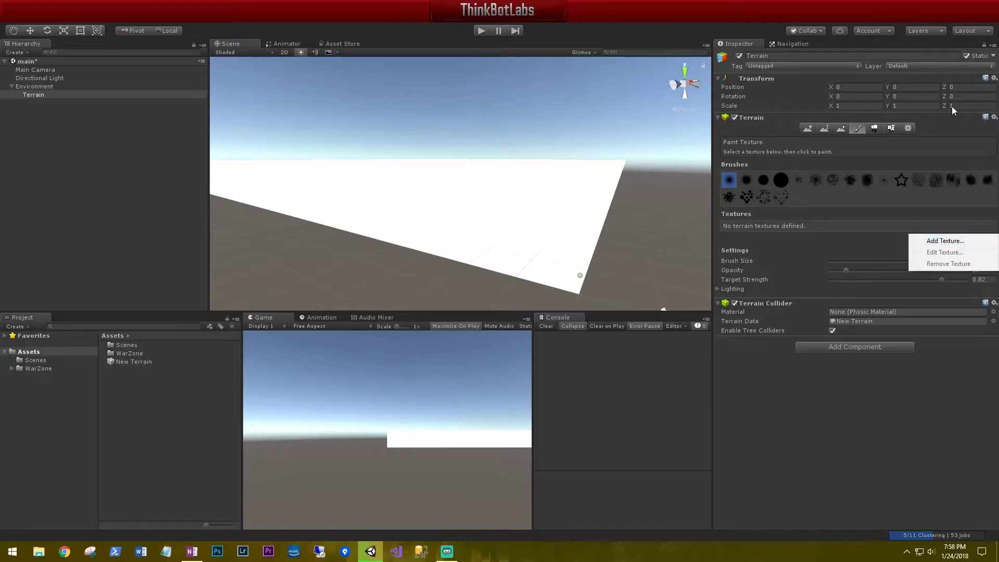
click(840, 130)
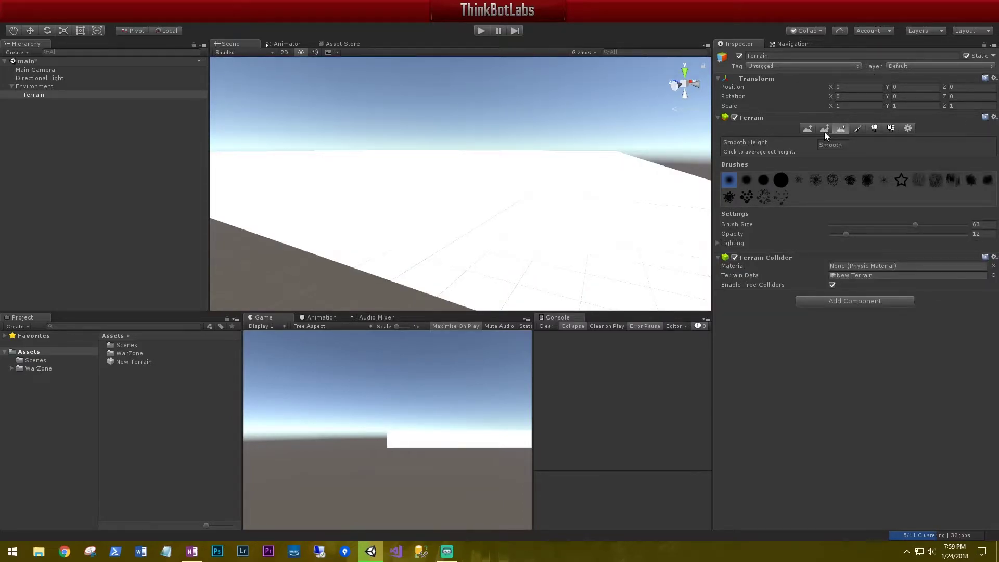
click(825, 128)
click(807, 131)
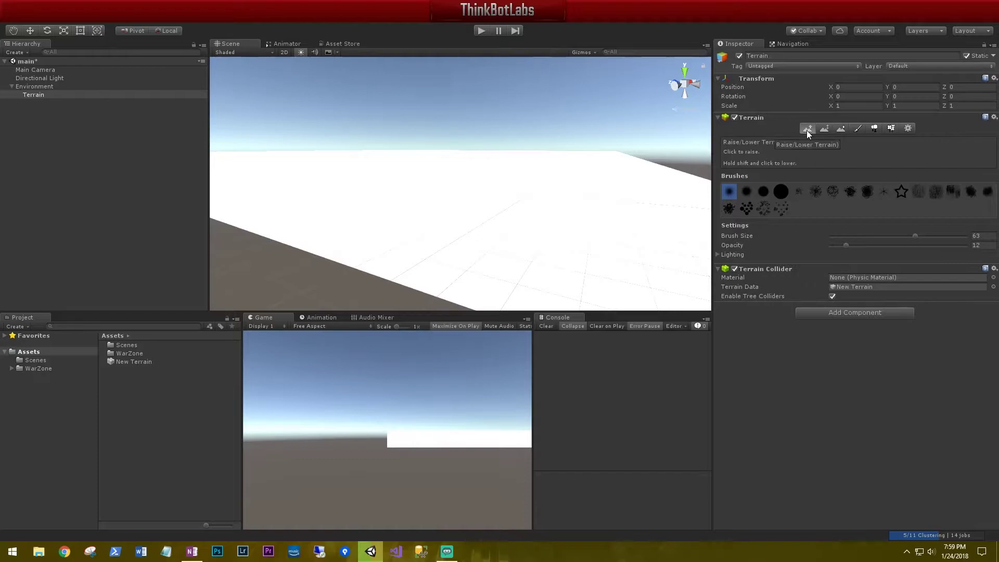
click(823, 130)
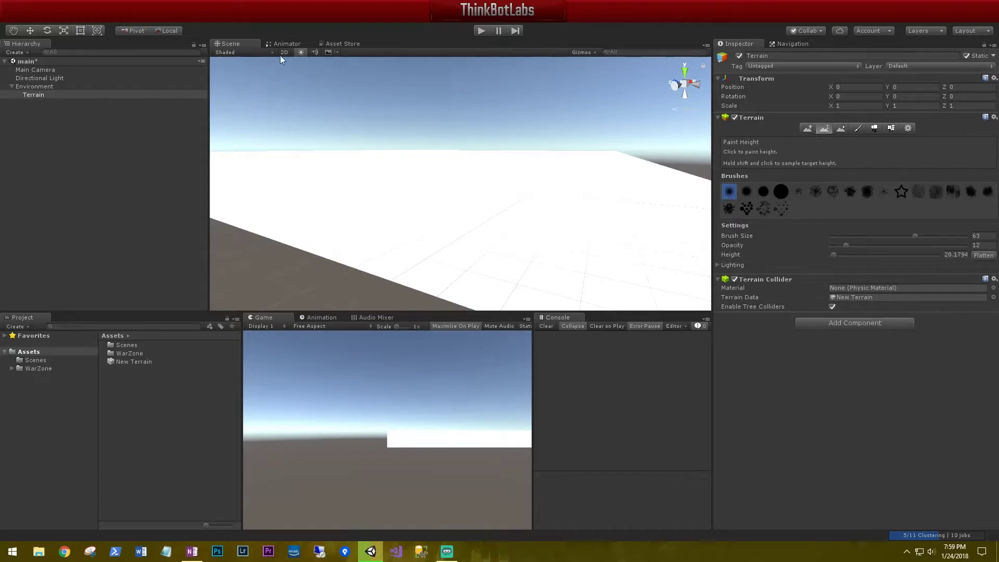
Find the free Terrain Toolkit 2017 in the Asset Store and import it.
click(341, 43)
scroll(298, 107, up, 1)
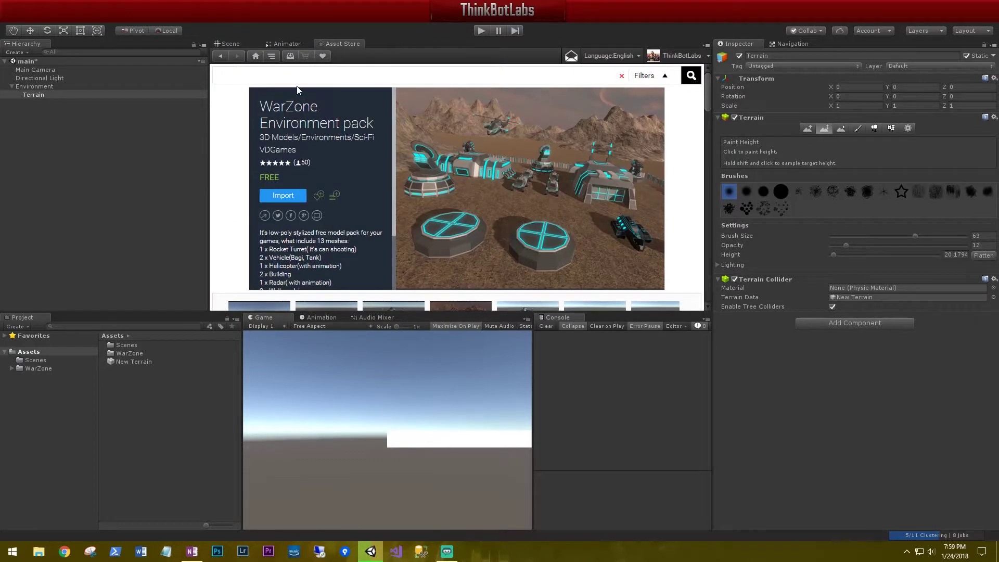
click(303, 73)
text(tr)
text(erain toolki)
text(t )
text(2017)
key(ctrl+a)
key(BackSpace)
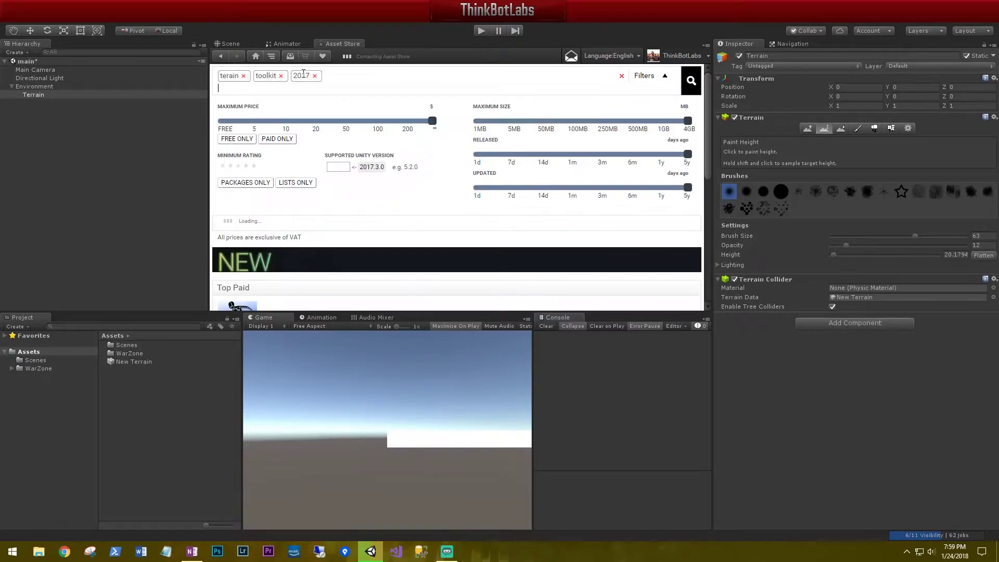
click(299, 254)
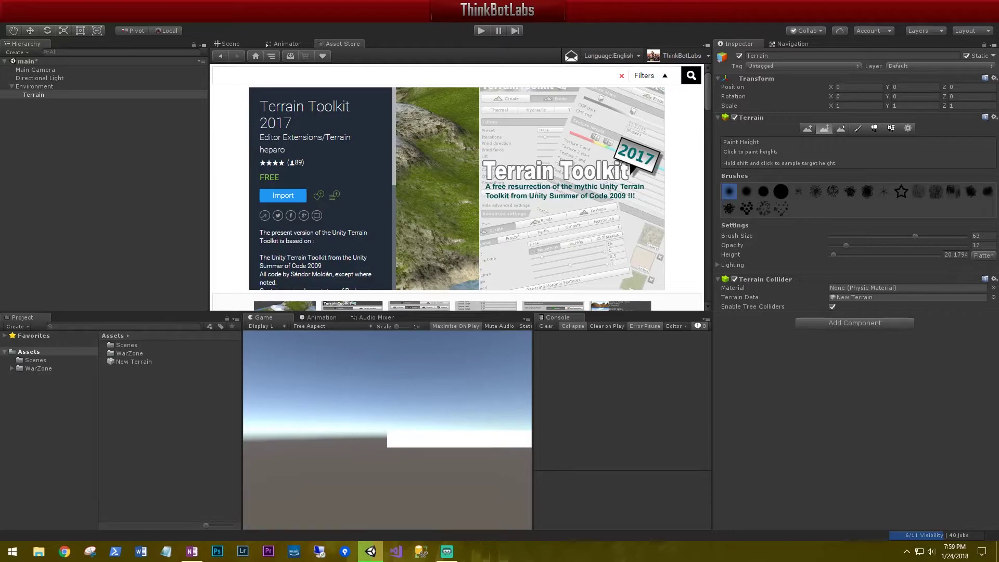
click(282, 197)
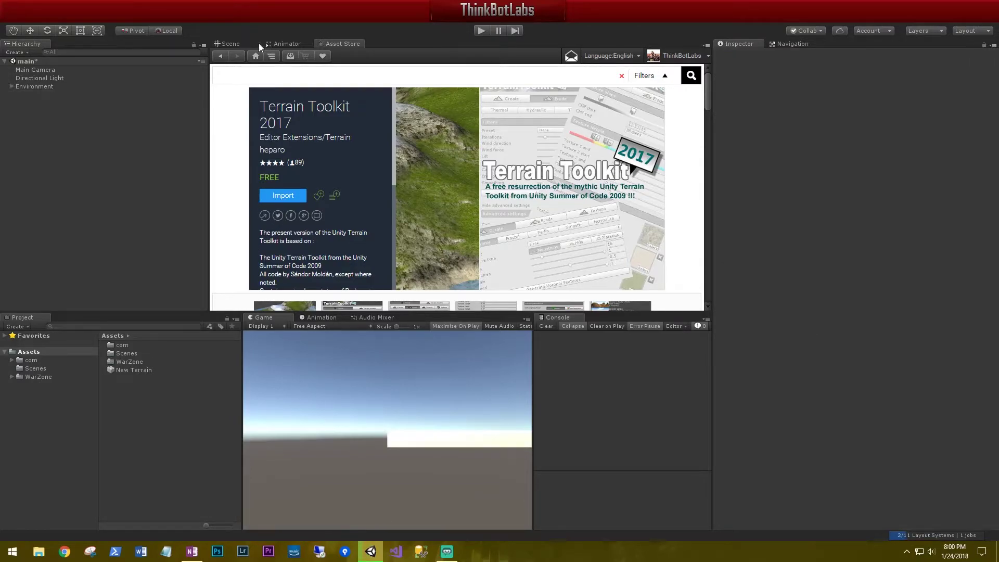
Select the Terrain and add a Terrain Toolkit script component via 'ter' search.
click(232, 43)
click(11, 86)
click(31, 95)
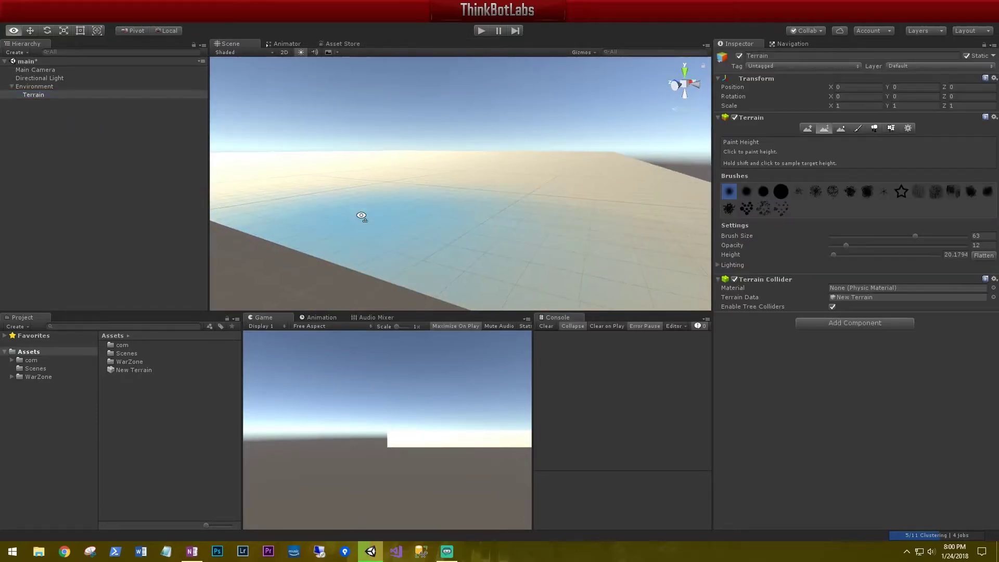
right_drag(391, 218, 346, 242)
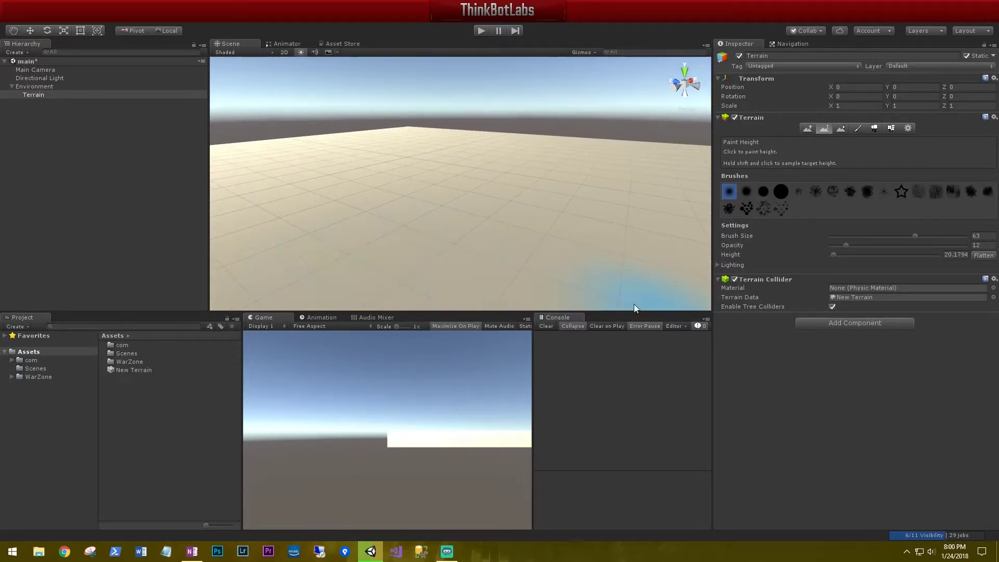
click(813, 323)
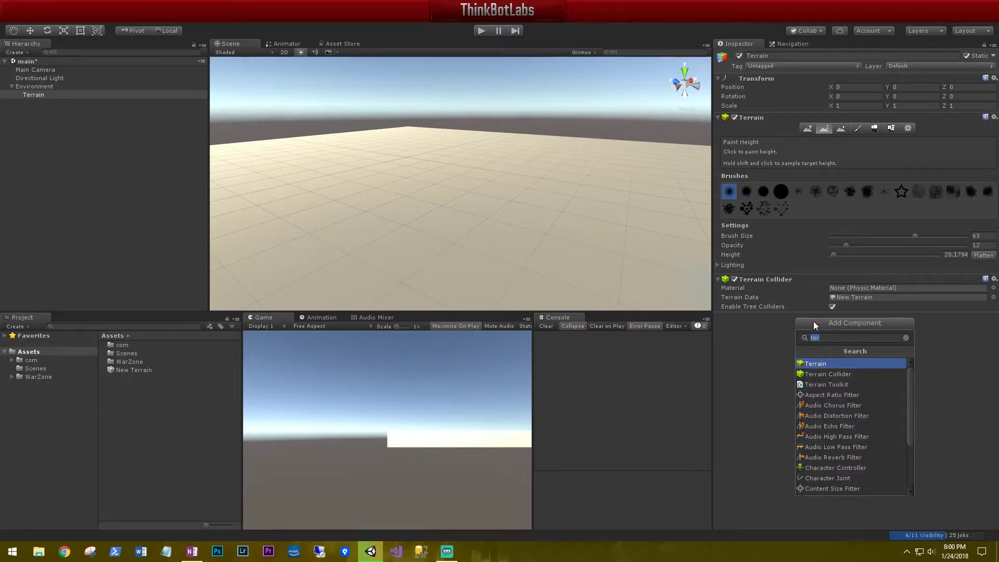
key(Down)
key(Down)
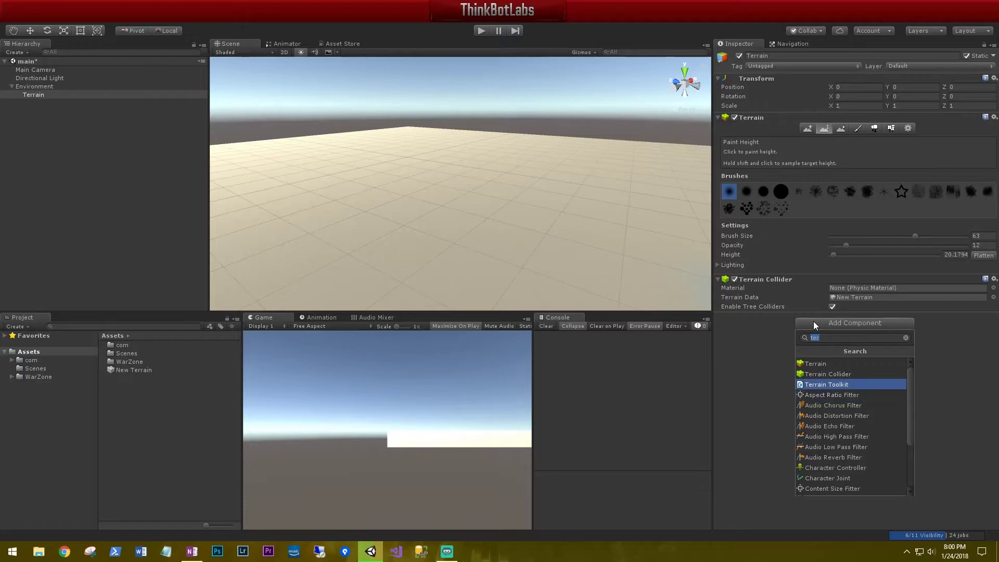
key(Return)
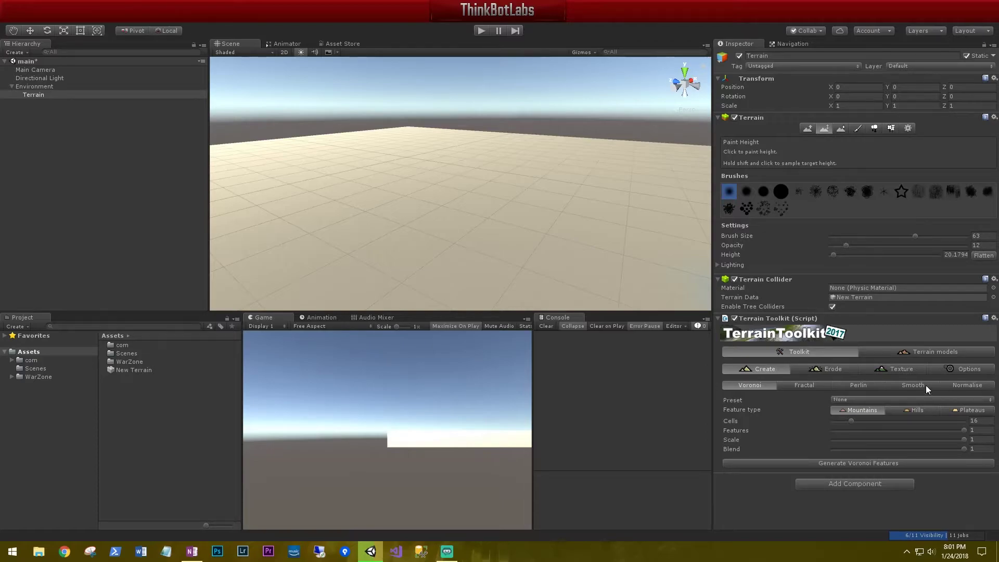
Review the Terrain Toolkit's Erode, Texture and Options settings, scrolling down the Options page.
click(832, 368)
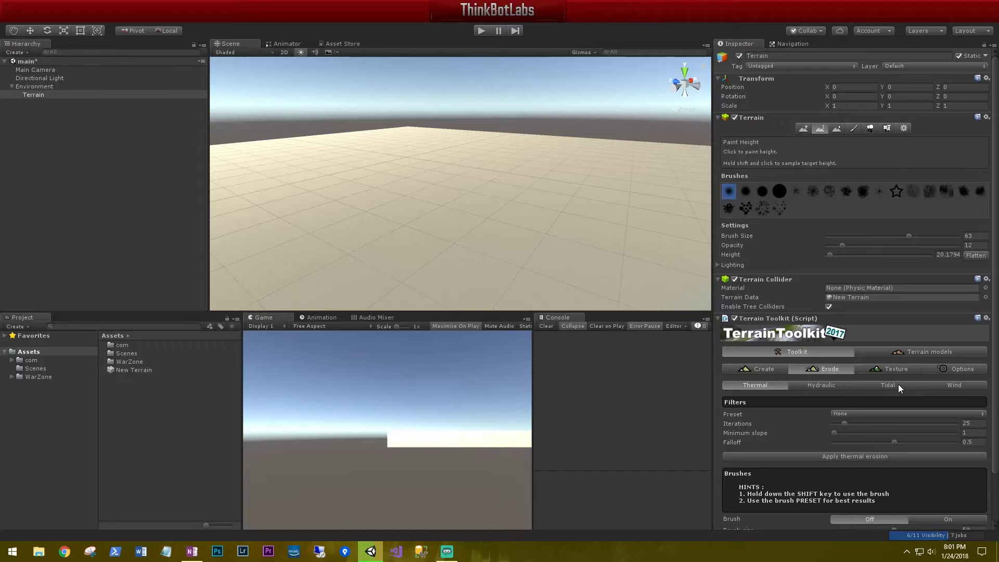
click(892, 367)
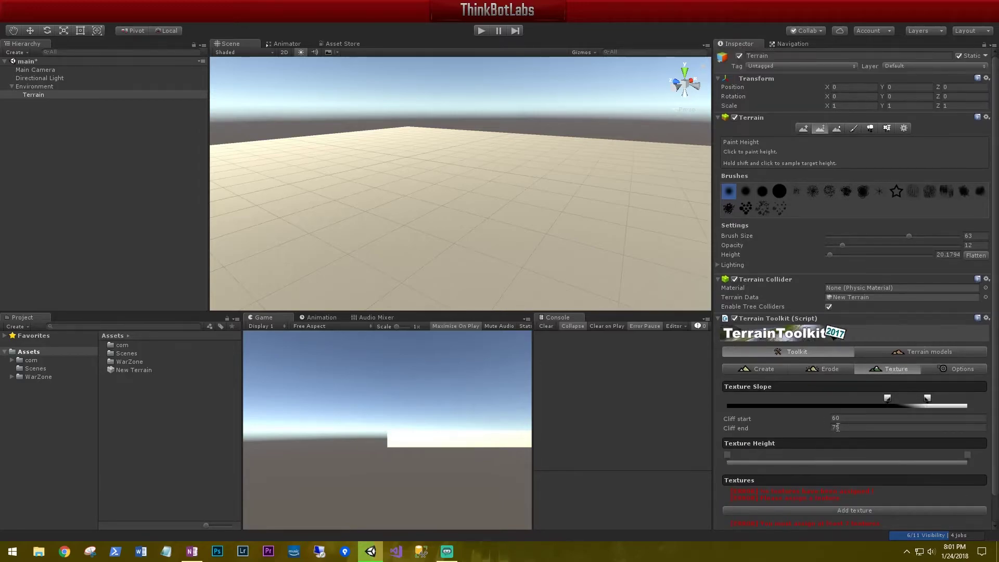
click(947, 368)
scroll(793, 432, down, 1)
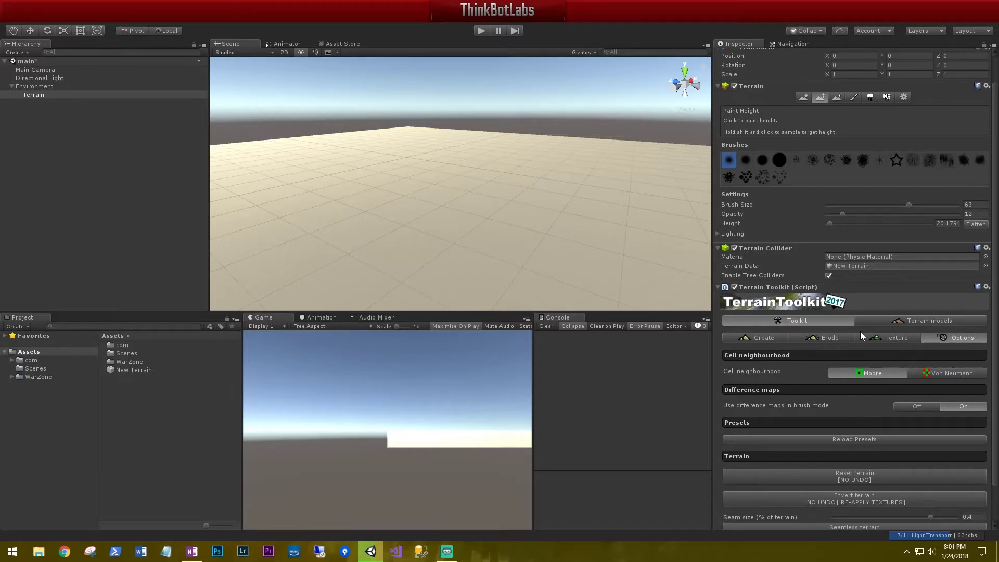
Open the Terrain models preset list and settle on Sea Shore after glancing at Pampa.
click(897, 322)
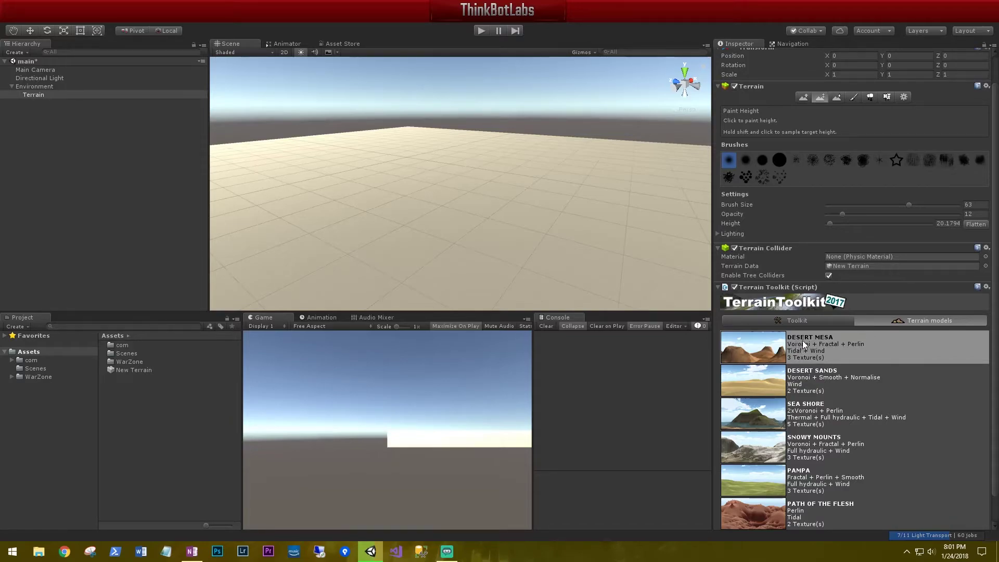
click(815, 417)
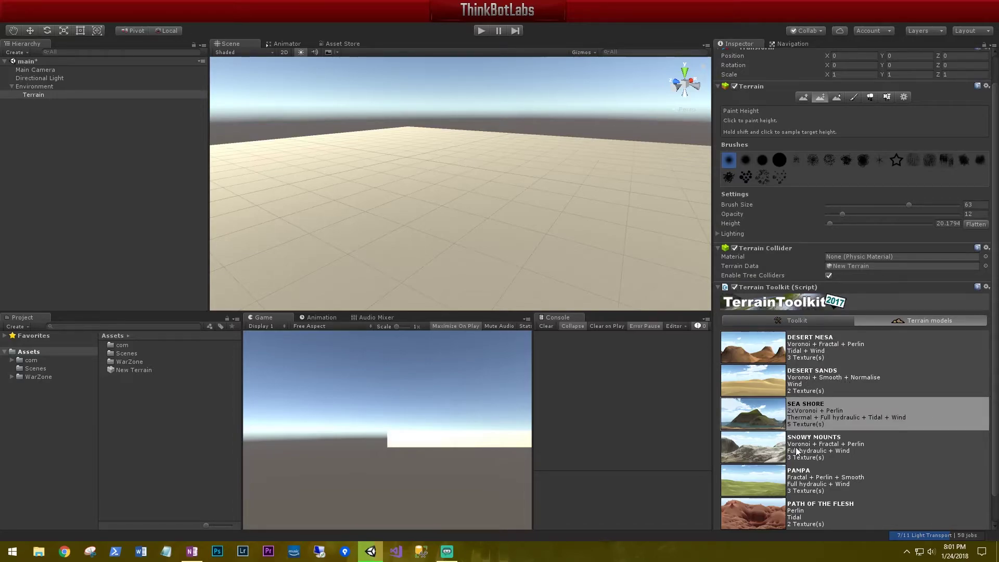
click(807, 483)
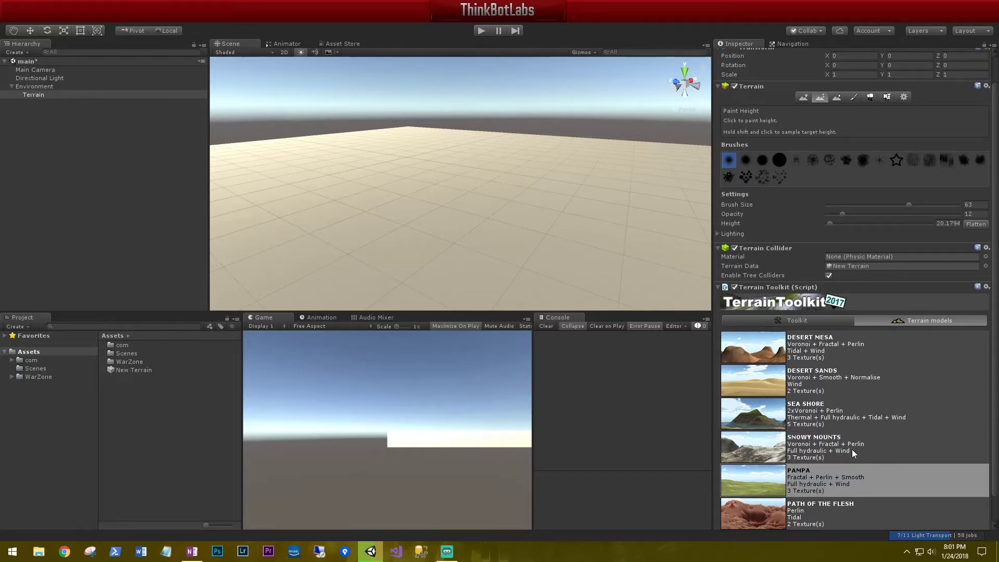
scroll(830, 436, up, 1)
click(830, 436)
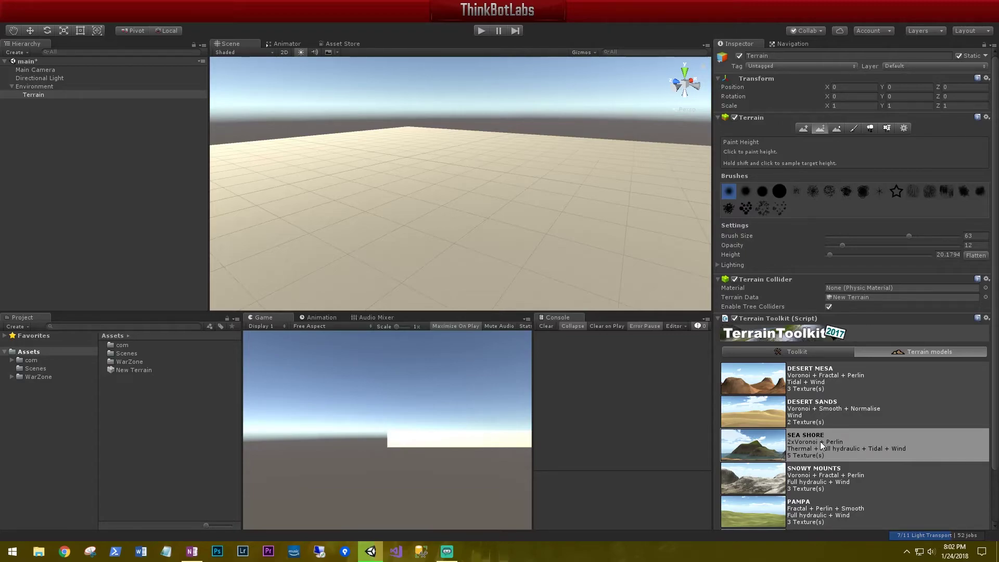
Generate the terrain from the Sea Shore model and orbit to inspect its sandy hills.
click(820, 441)
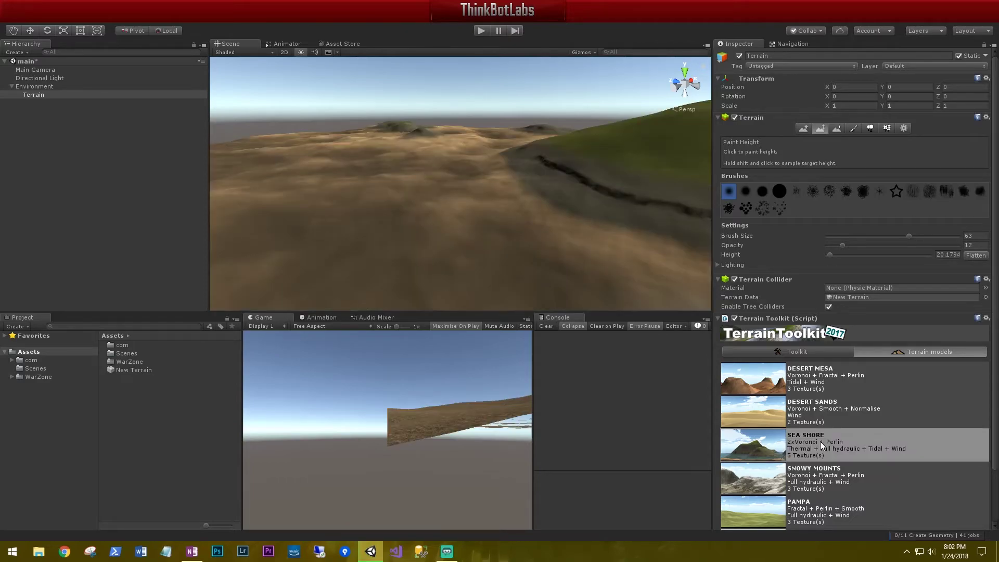
alt+drag(536, 262, 707, 234)
mouse_move(767, 244)
alt+mouse_down()
mouse_move(875, 261)
mouse_move(26, 253)
mouse_move(339, 257)
mouse_move(398, 278)
mouse_move(343, 283)
mouse_move(364, 286)
mouse_move(467, 278)
mouse_move(582, 247)
mouse_move(607, 259)
alt+mouse_up()
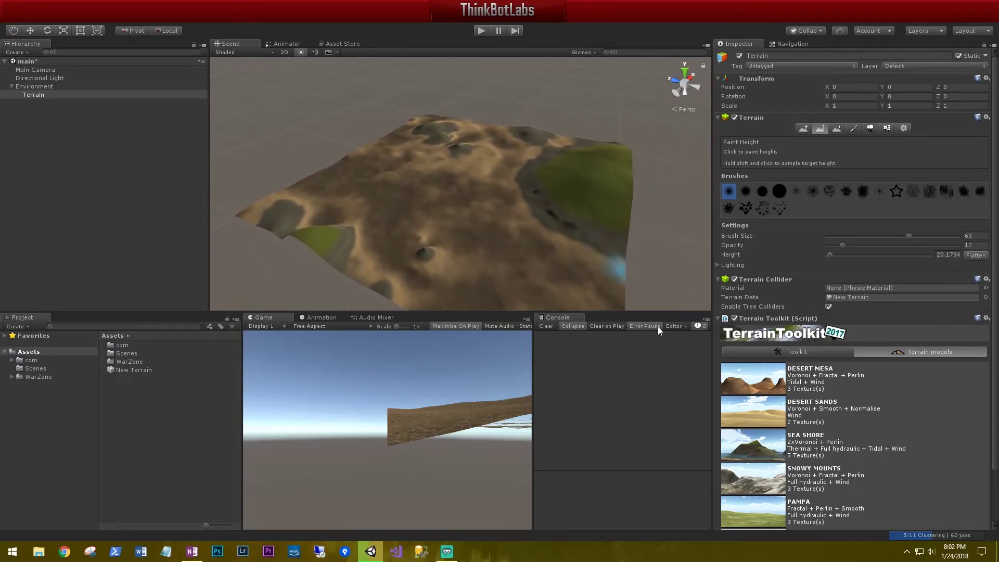
Regenerate the terrain with the Sea Shore model to get fresh grassy mounds.
click(841, 436)
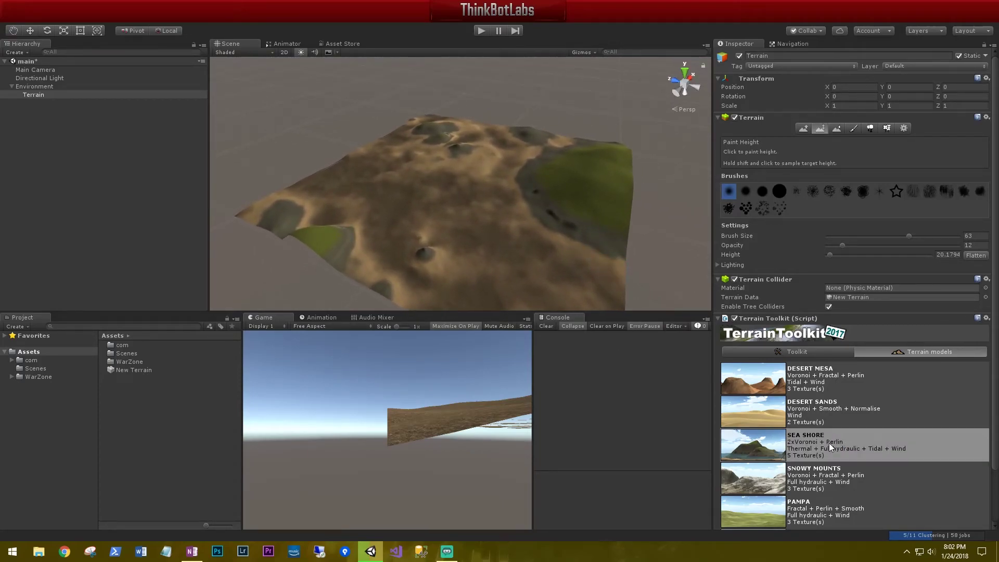
click(831, 446)
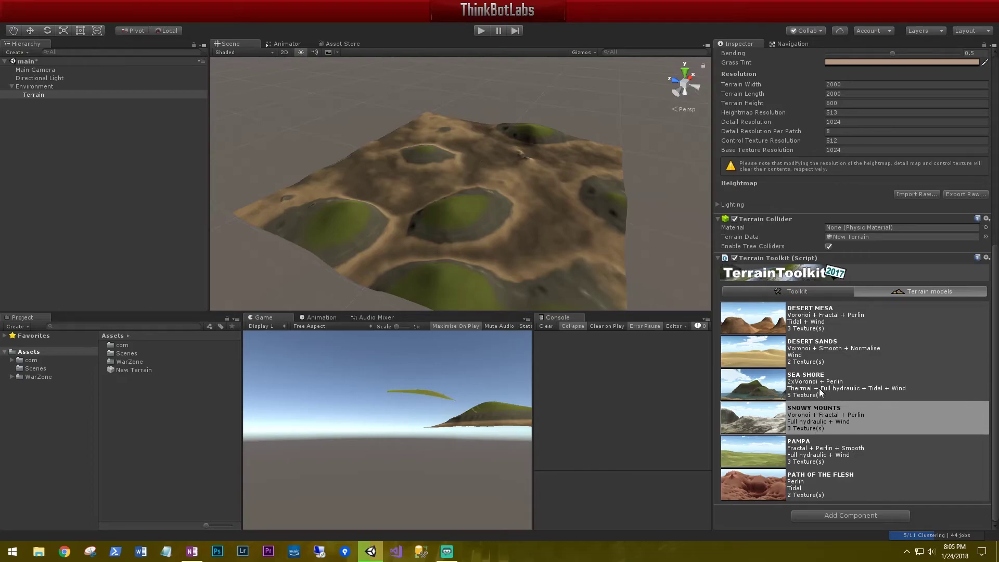
Check the terrain's five paint textures, then show Terrain Settings (Pixel Error 5, height 600).
click(804, 391)
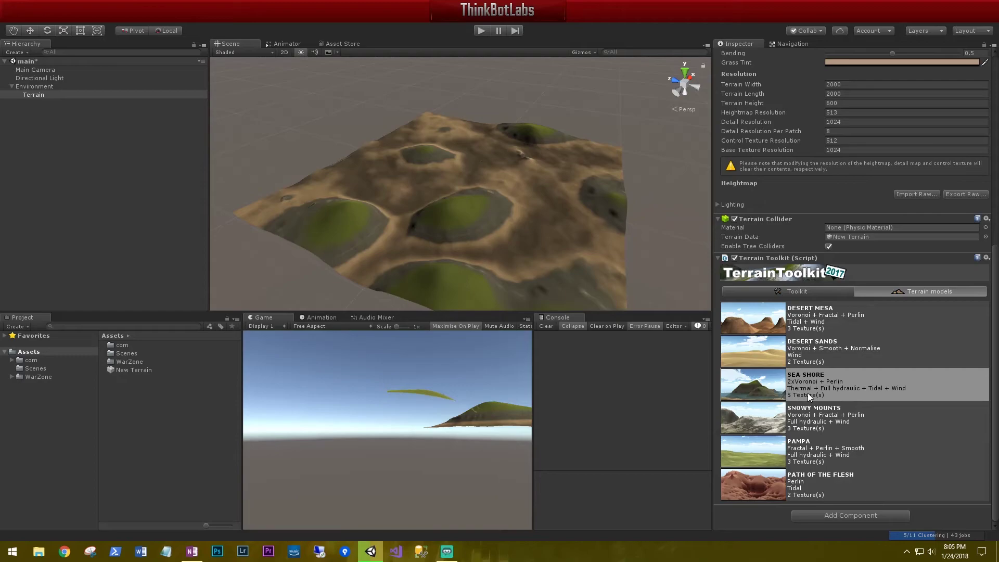
scroll(833, 343, up, 10)
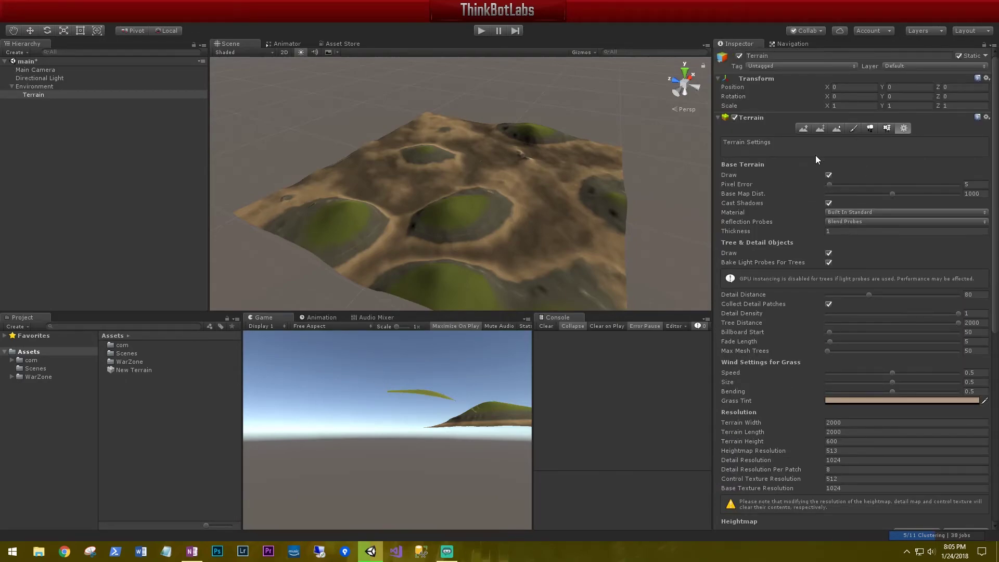
click(855, 129)
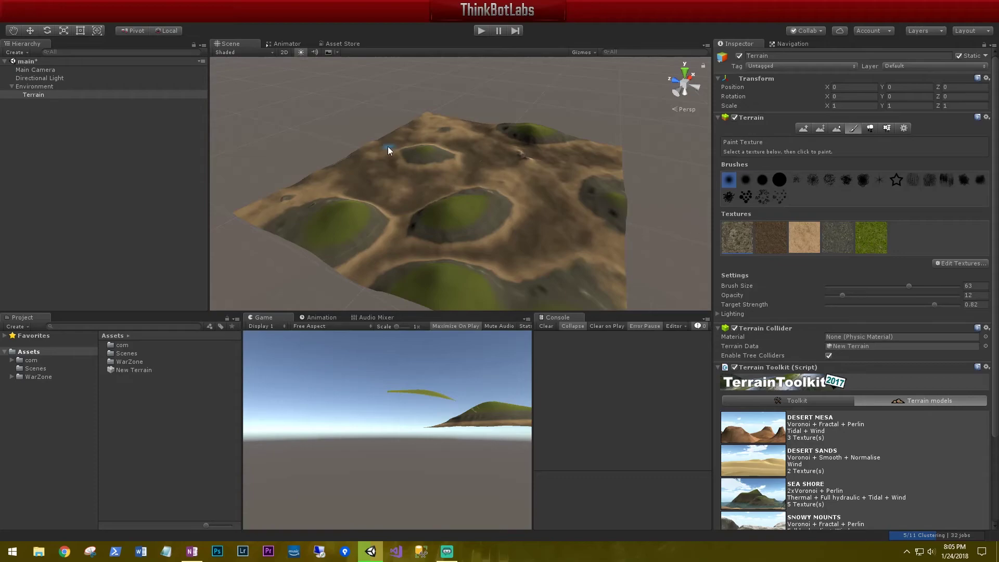
mouse_move(412, 175)
alt+mouse_down()
mouse_move(412, 185)
mouse_move(415, 168)
mouse_move(512, 170)
mouse_move(550, 143)
mouse_move(453, 147)
mouse_move(439, 94)
mouse_move(417, 83)
mouse_move(457, 138)
mouse_move(540, 163)
mouse_move(645, 131)
mouse_move(605, 112)
mouse_move(626, 95)
mouse_move(703, 88)
mouse_move(418, 219)
alt+mouse_up()
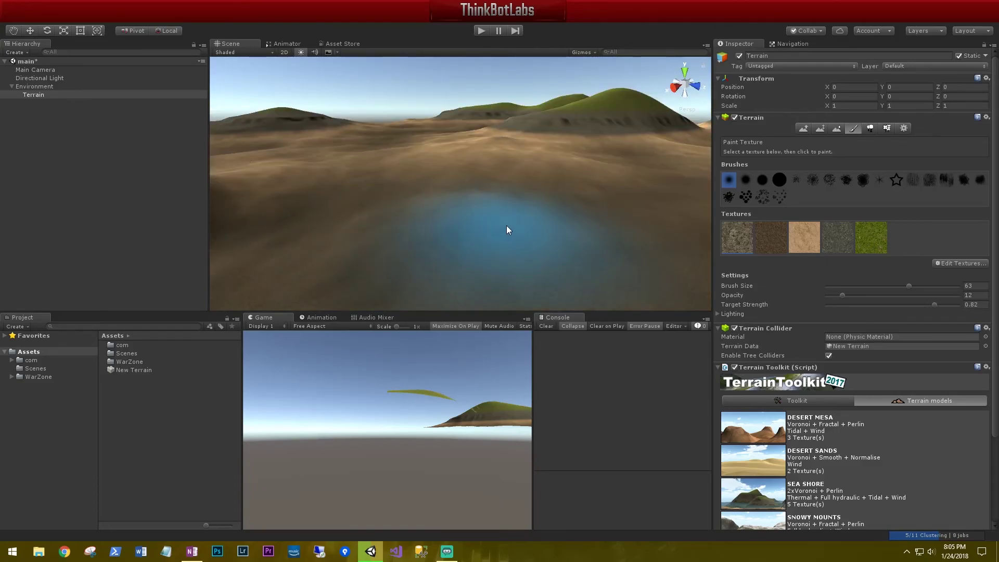
click(904, 128)
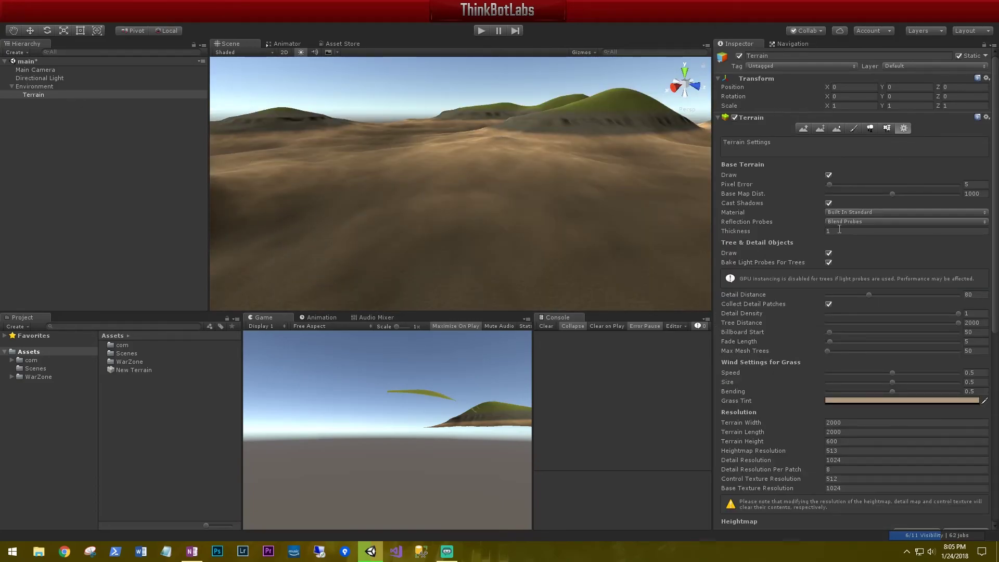
alt+drag(633, 239, 786, 215)
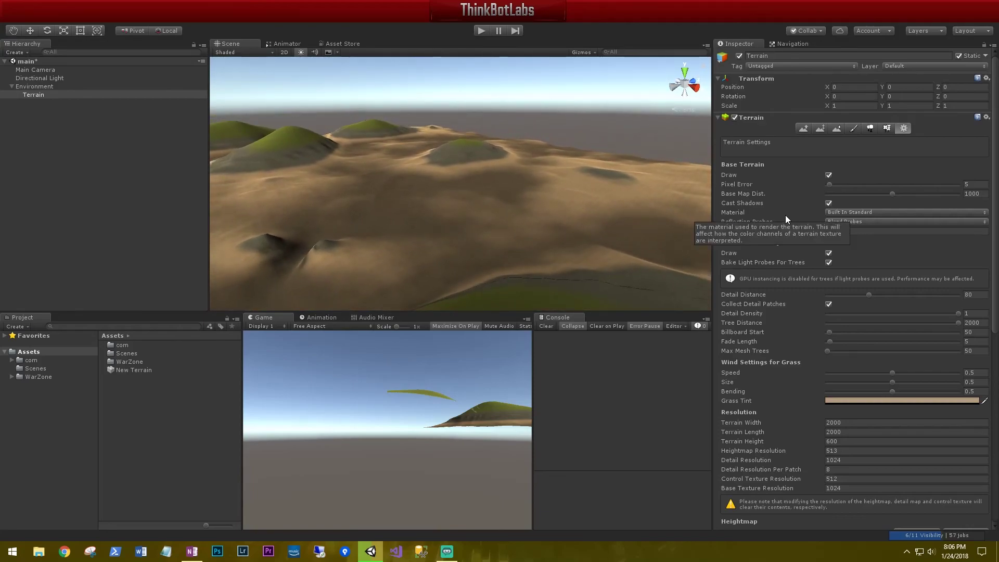